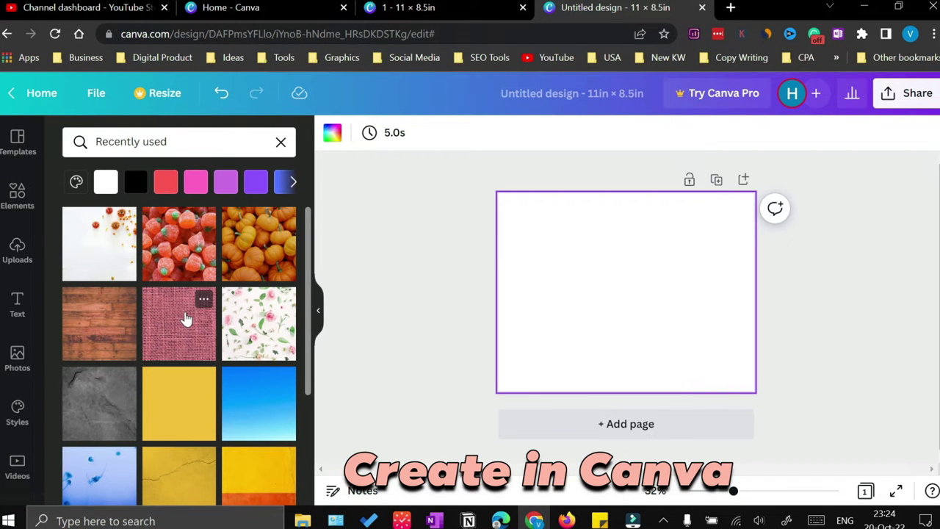
Step: Place the orange pumpkin photo from Recently used across the blank page as its background
mouse_move(247, 266)
mouse_down()
mouse_move(520, 317)
mouse_move(551, 312)
mouse_up()
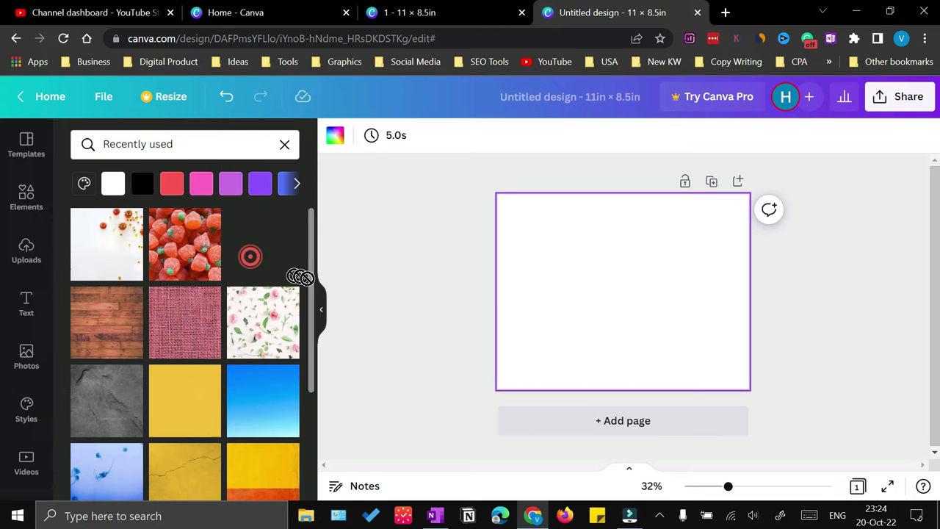
click(321, 309)
click(250, 291)
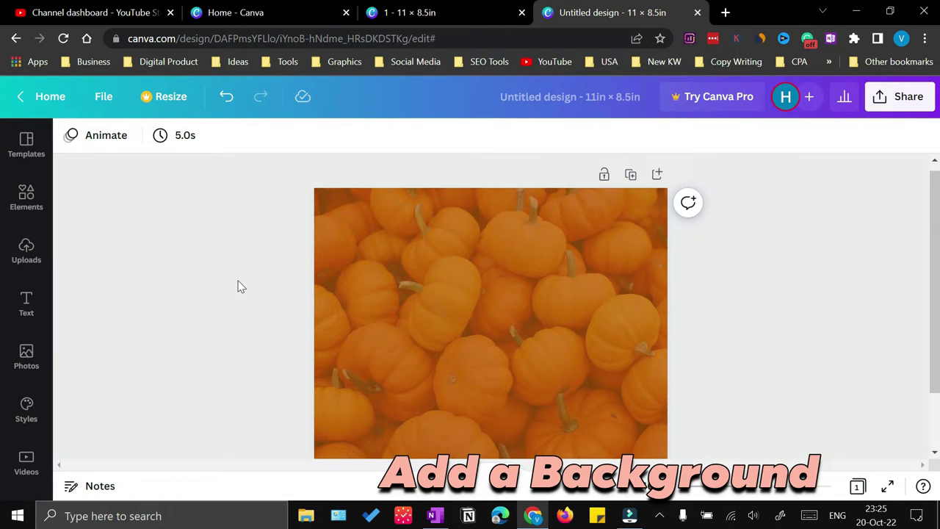
scroll(238, 286, down, 2)
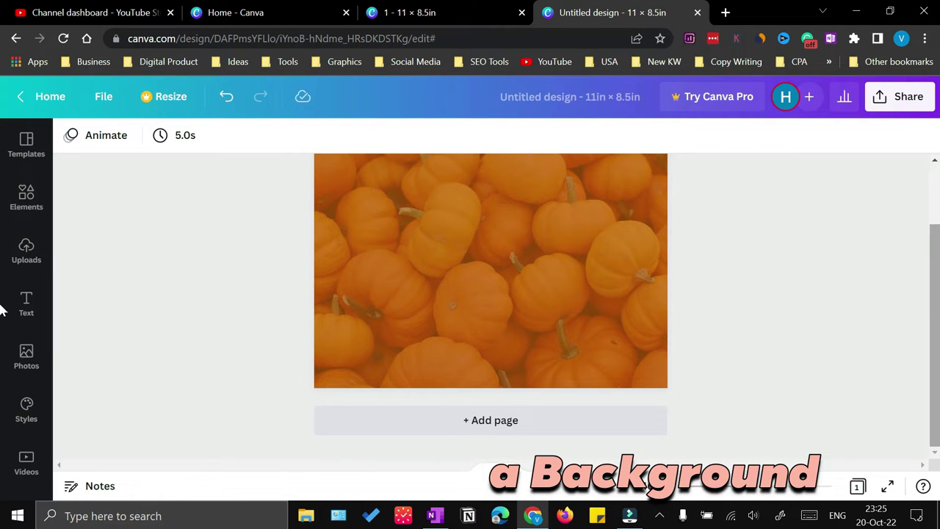
scroll(901, 284, up, 1)
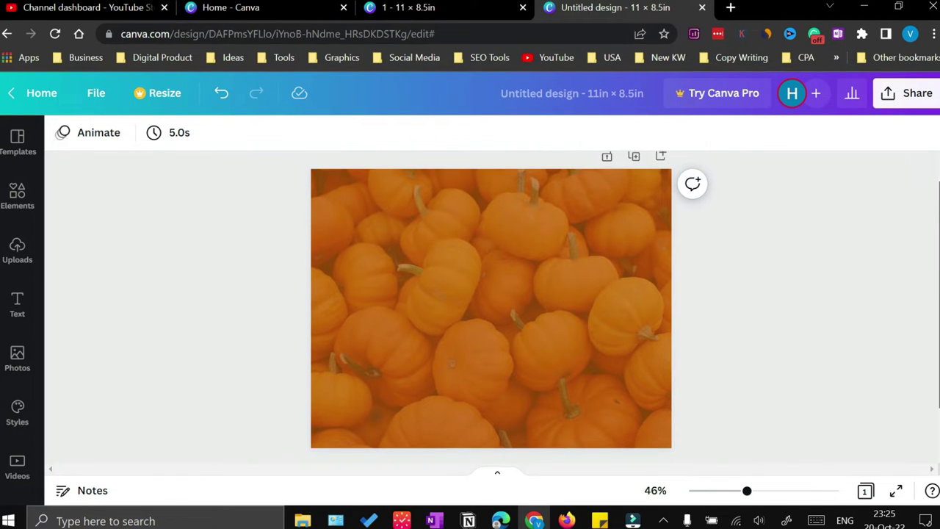
Step: Add a heading to the page in the Architects Daughter font
click(16, 198)
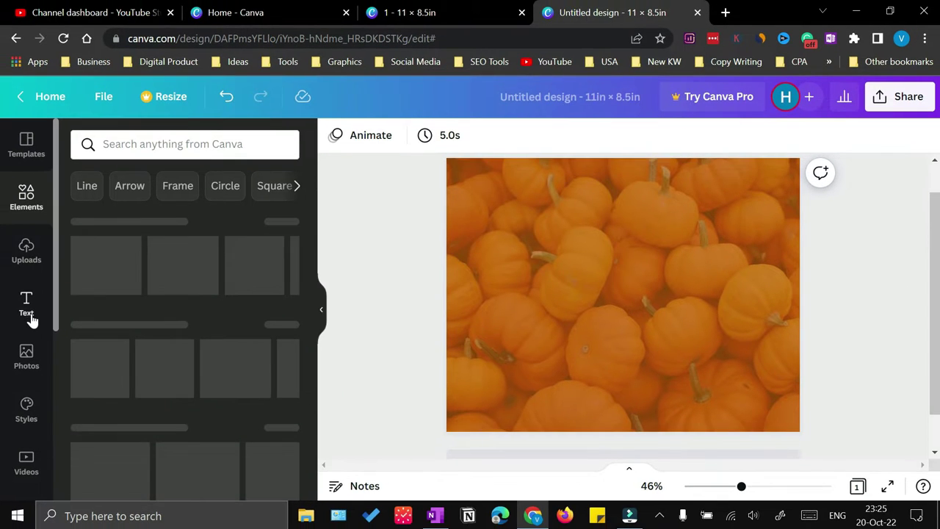
click(19, 301)
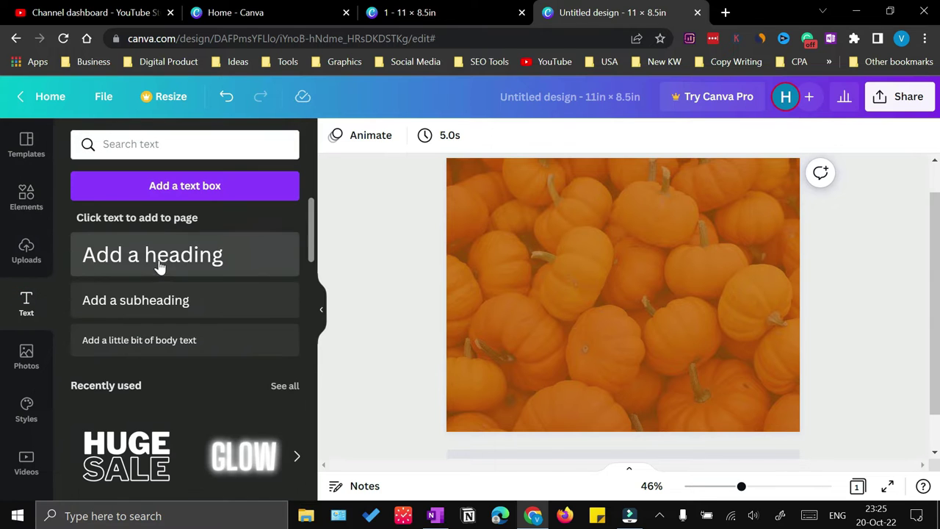
click(157, 263)
click(441, 137)
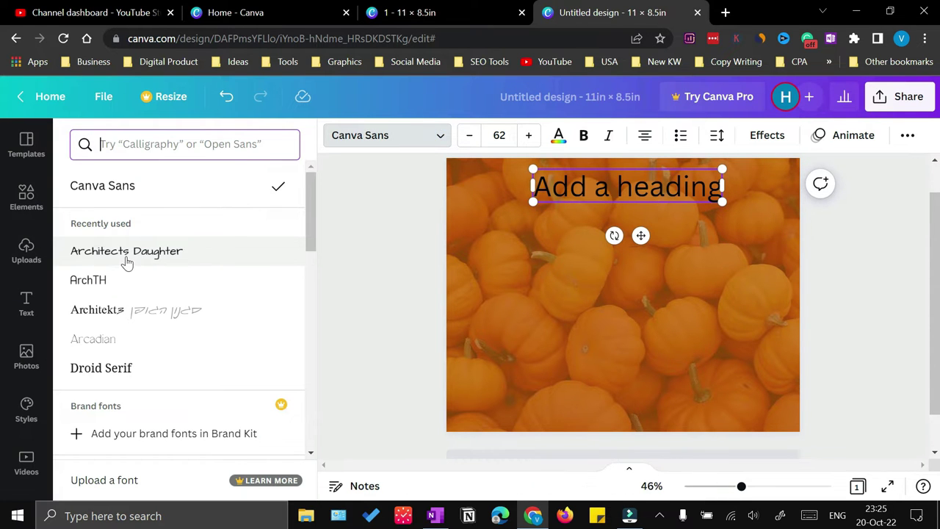
click(121, 254)
Step: Change the heading text to 'NOVEMBER, 2022' and colour it white
key(ctrl+a)
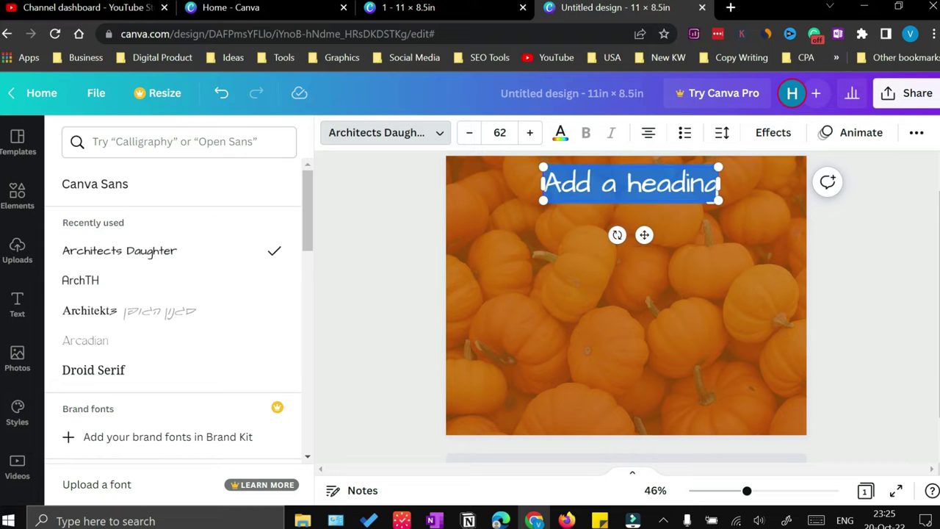
text(NOVEMBER, 2022)
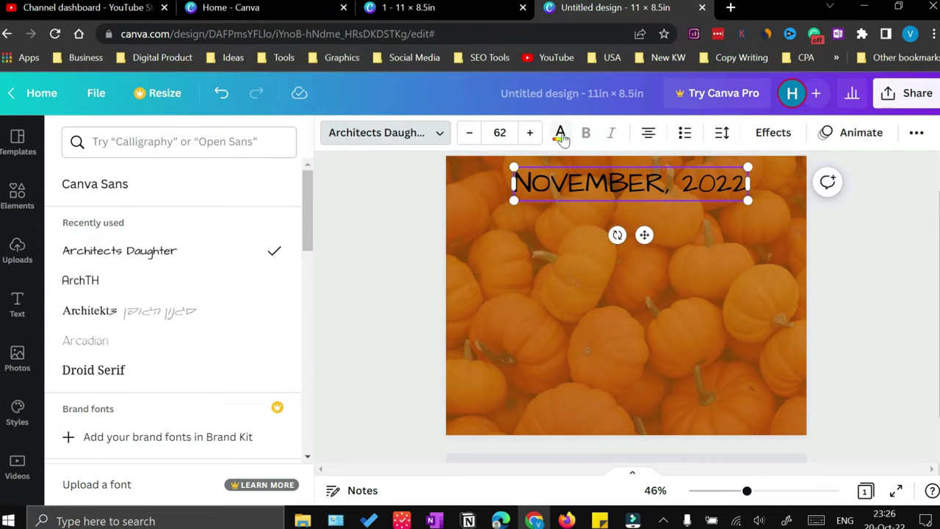
click(561, 132)
click(280, 425)
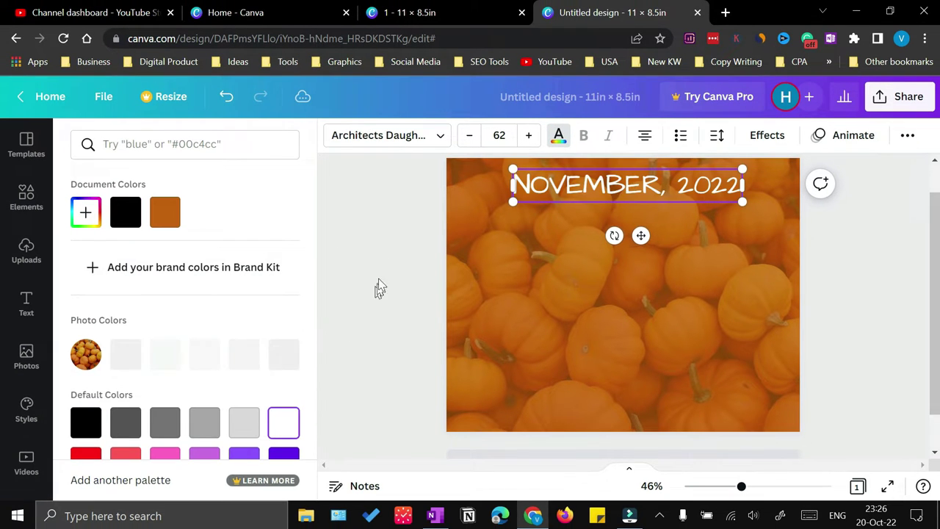
click(507, 283)
click(397, 267)
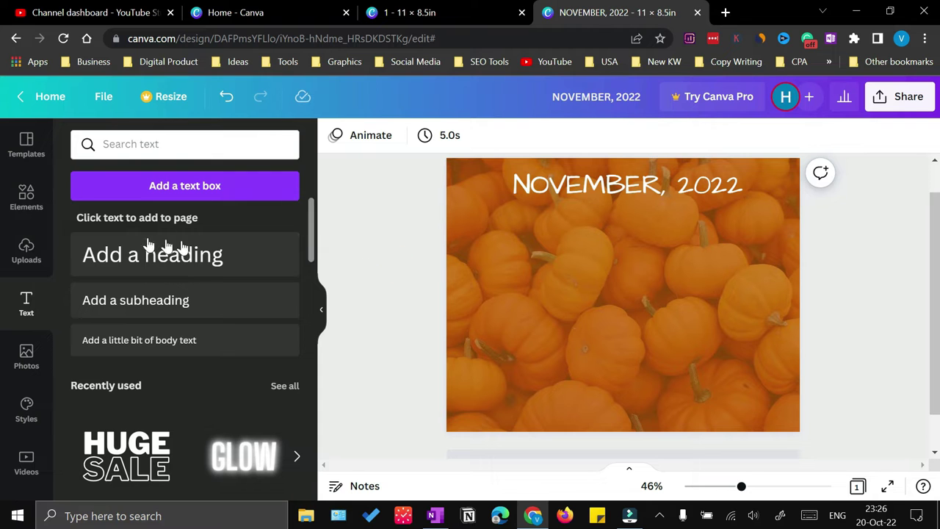
Step: Insert a basic table from the elements search and move it under the heading
click(20, 199)
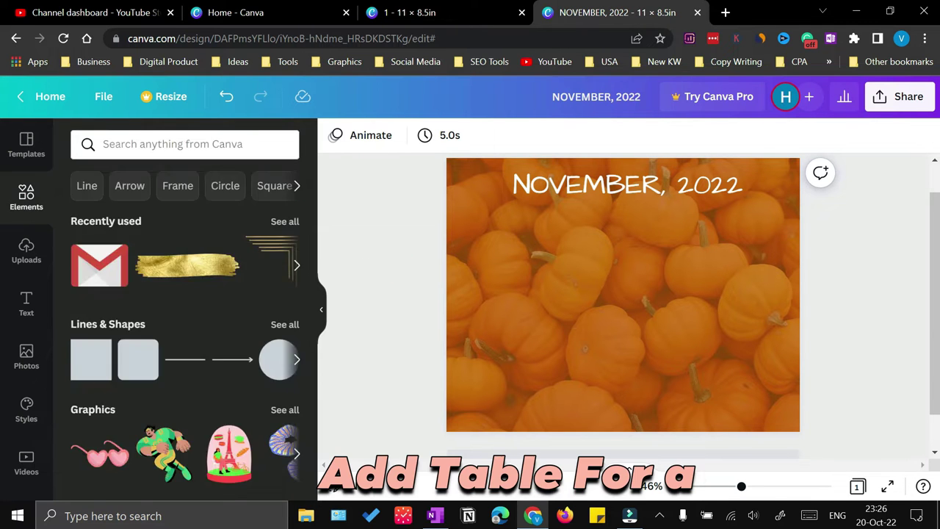
text(table)
key(Return)
click(109, 288)
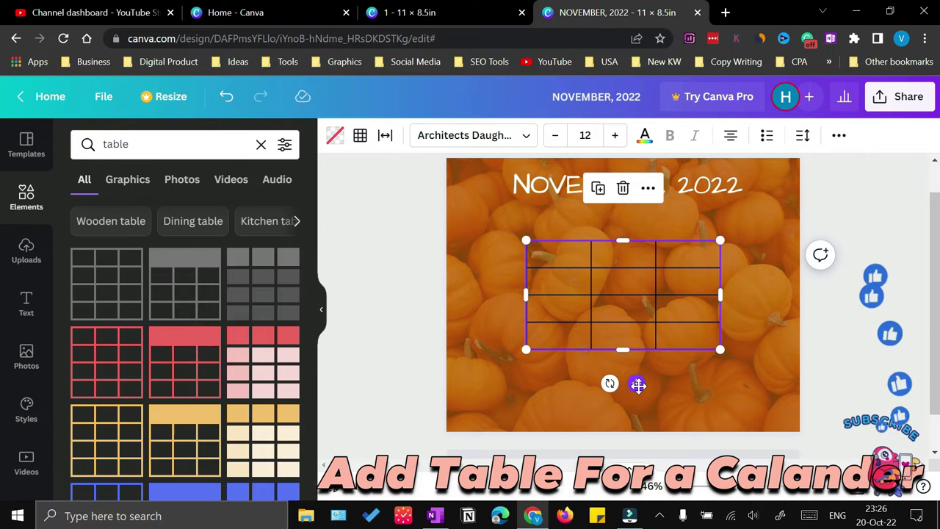
drag(634, 387, 579, 358)
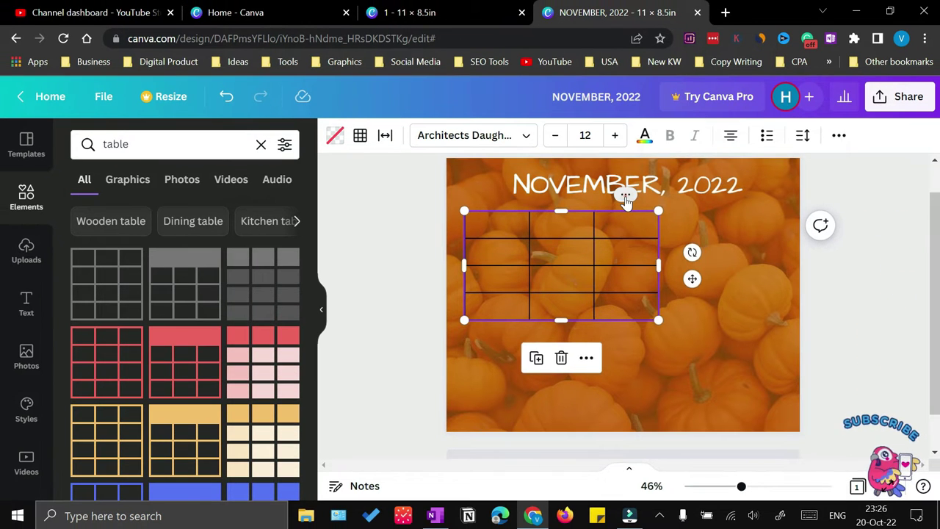
Step: Give the table a seventh column, equal row heights and pumpkin-orange cell fill
click(629, 195)
click(684, 304)
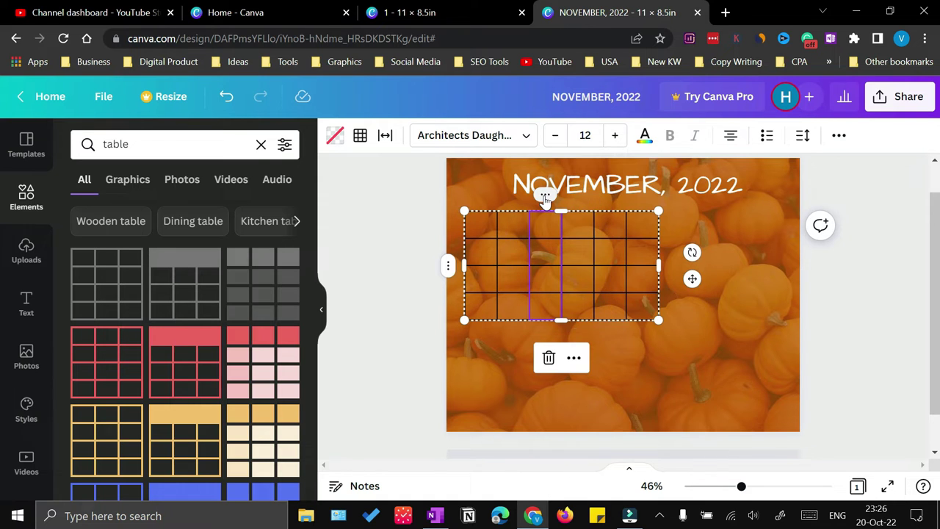
right_click(451, 271)
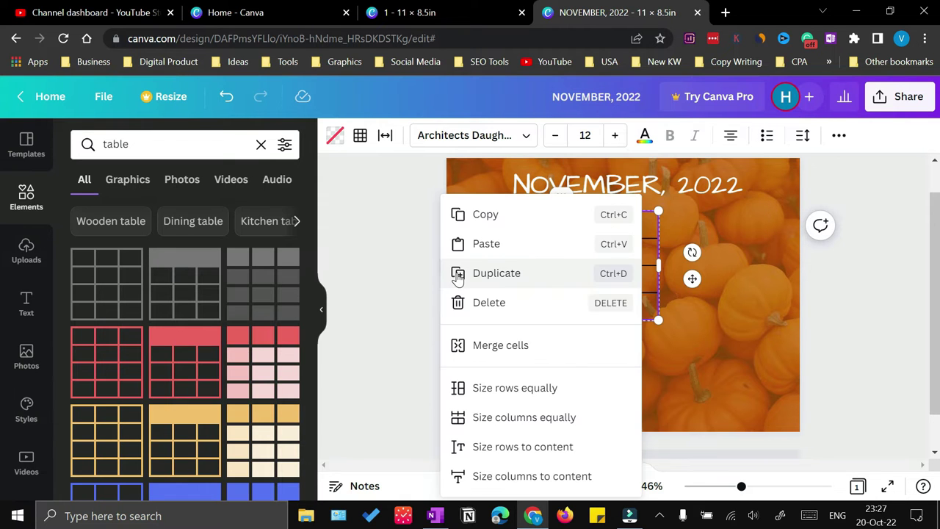
click(484, 389)
mouse_move(563, 307)
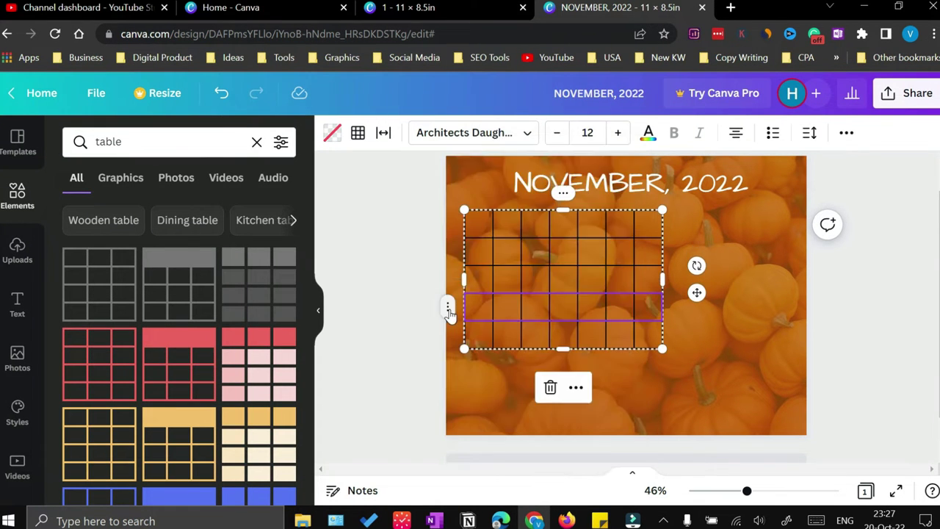
click(332, 133)
click(118, 355)
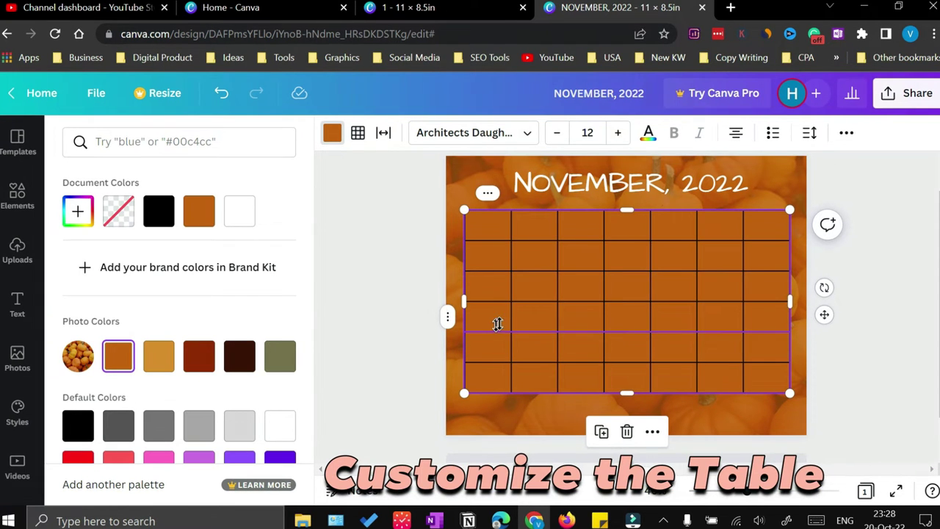
Step: Widen the table's cell spacing and colour its borders light peach #E8B990
click(358, 132)
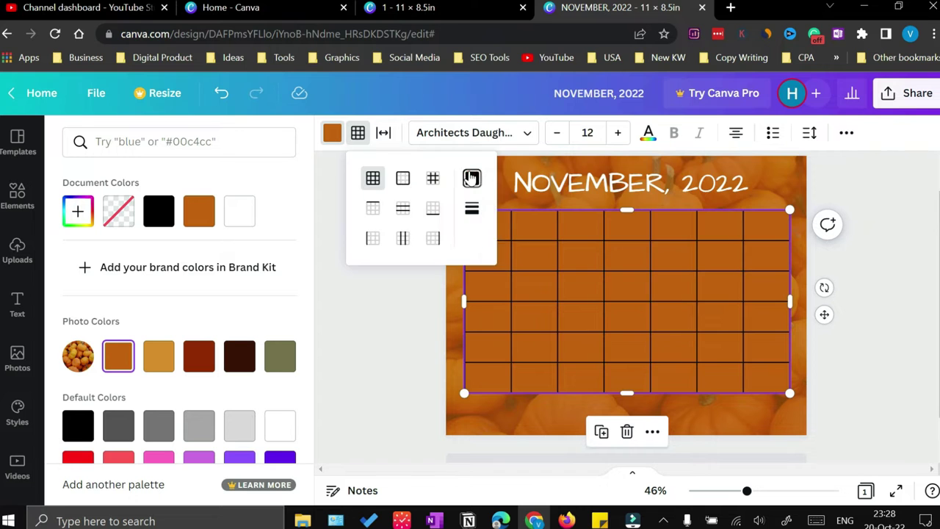
click(470, 176)
click(619, 220)
click(384, 132)
drag(397, 247, 498, 251)
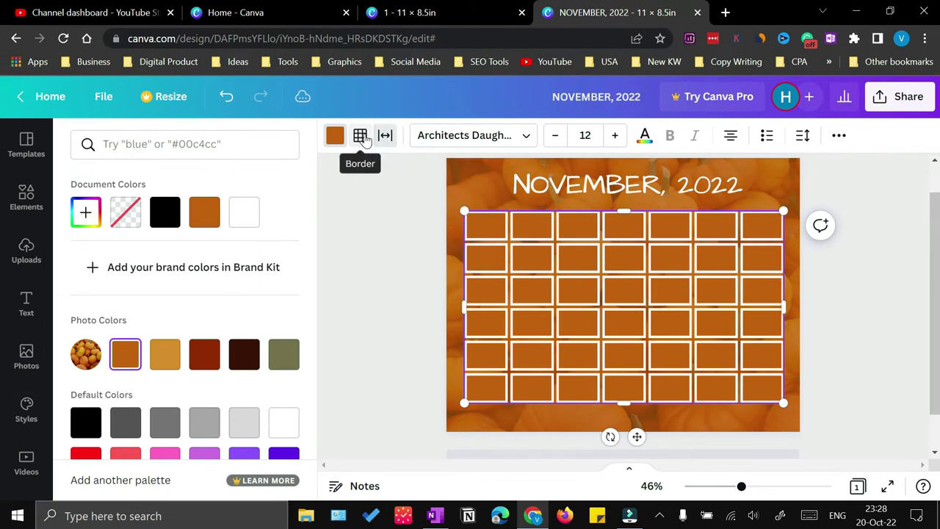
click(359, 133)
click(470, 176)
click(511, 222)
click(571, 258)
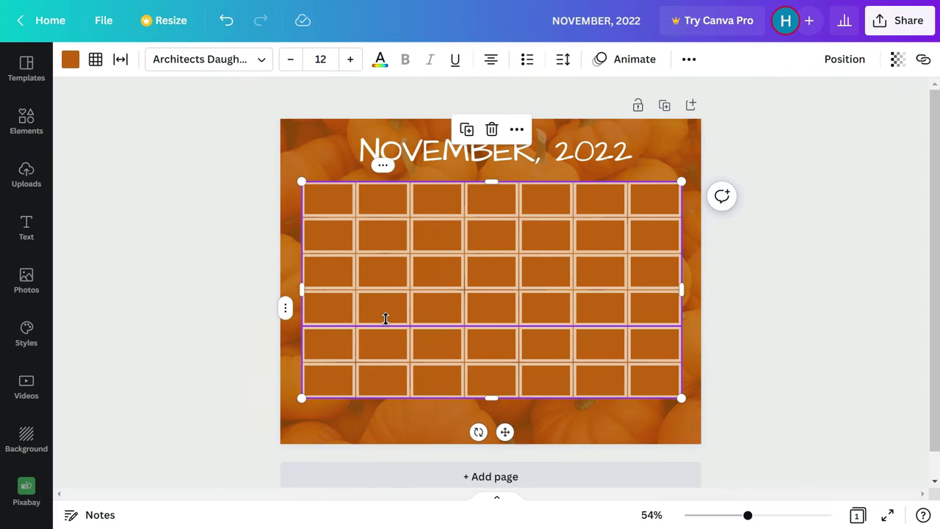
Step: Type MON into the first table cell
click(327, 206)
text(MON)
key(Tab)
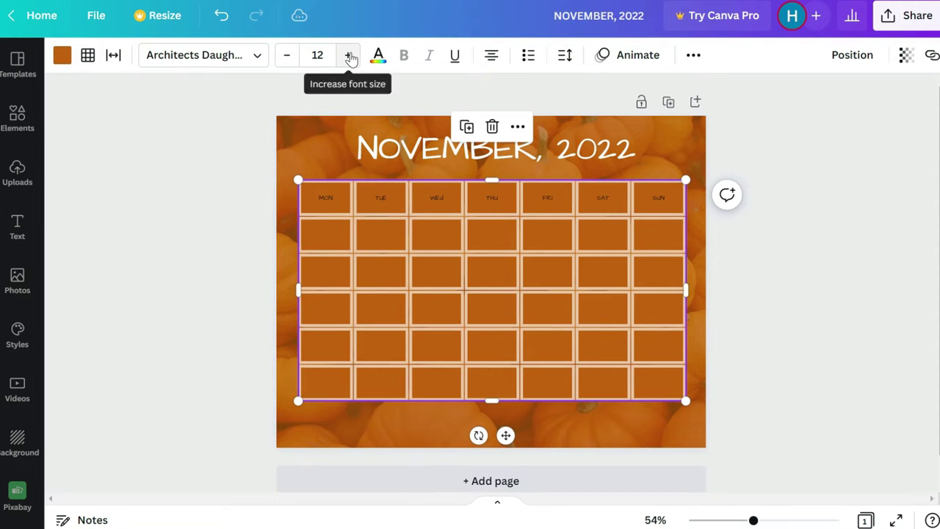
Step: Set the whole table's text to font size 24
click(348, 55)
click(330, 52)
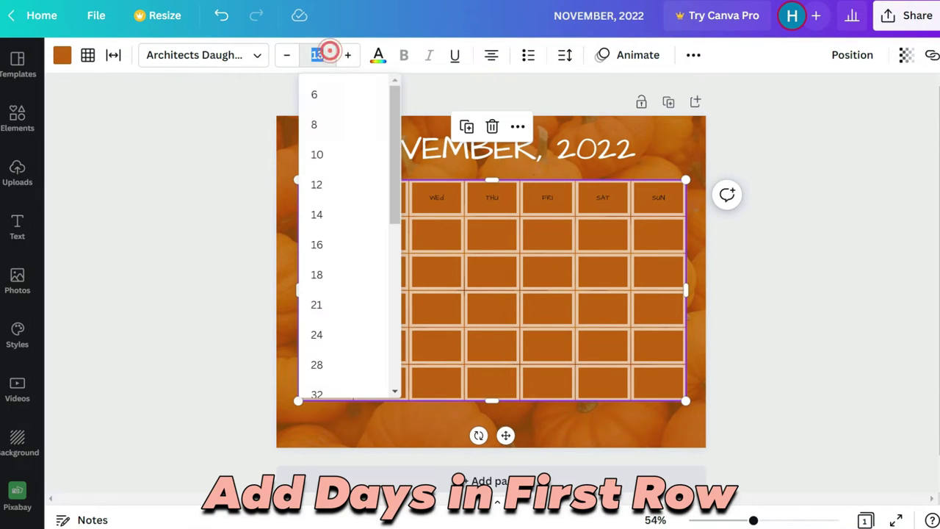
scroll(309, 261, down, 3)
click(316, 273)
click(287, 55)
click(287, 55)
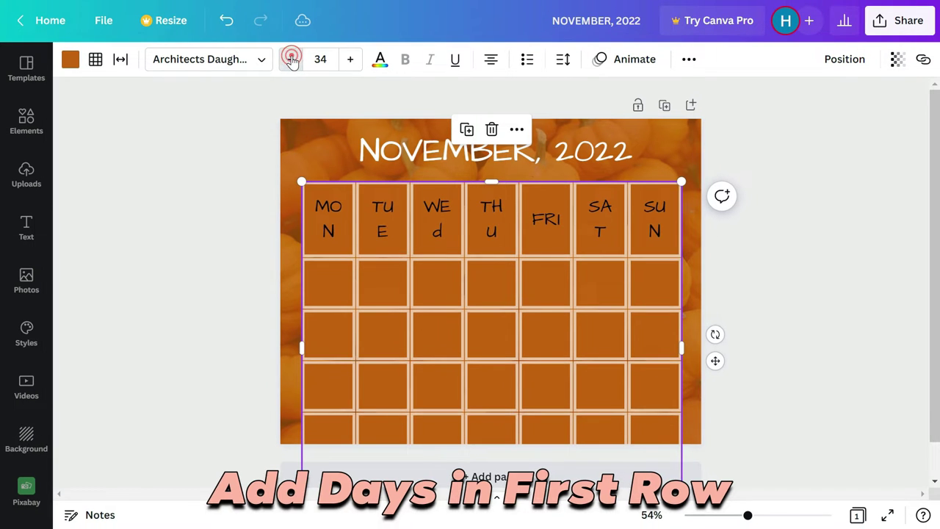
click(288, 55)
click(291, 59)
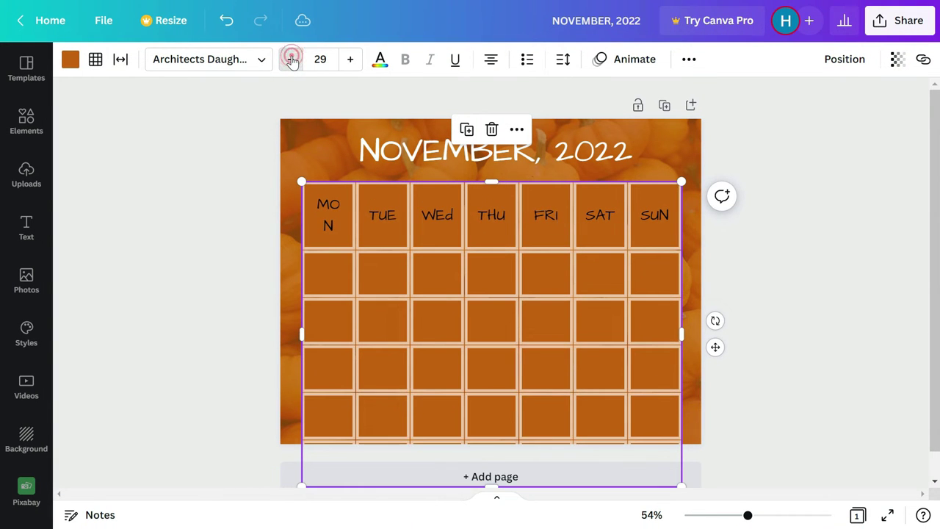
click(291, 59)
click(381, 60)
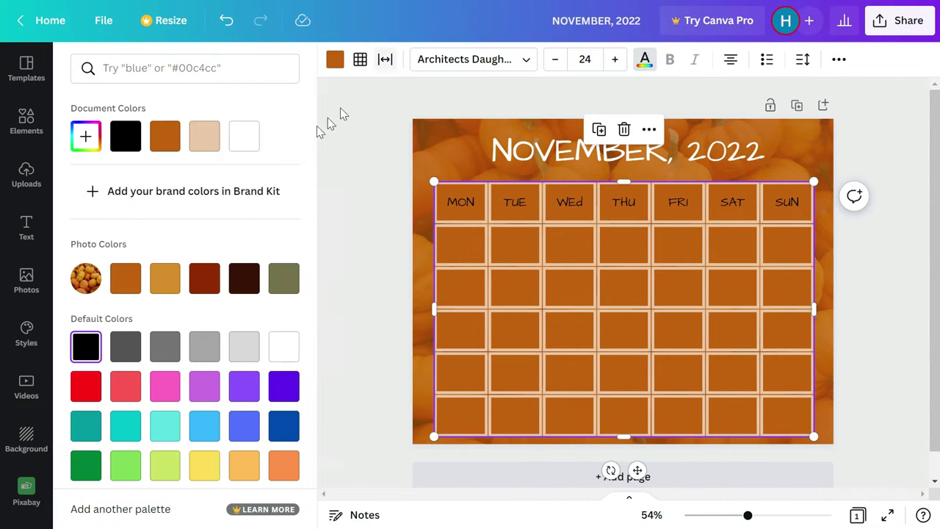
Step: Colour the table lettering light peach
click(209, 139)
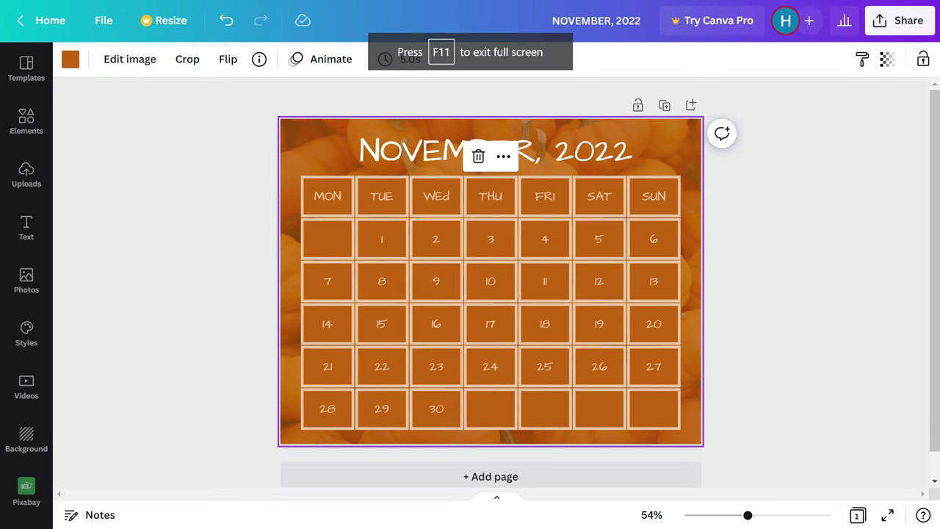
Step: Duplicate the calendar page and delete the pumpkin background photo from page 1
click(665, 106)
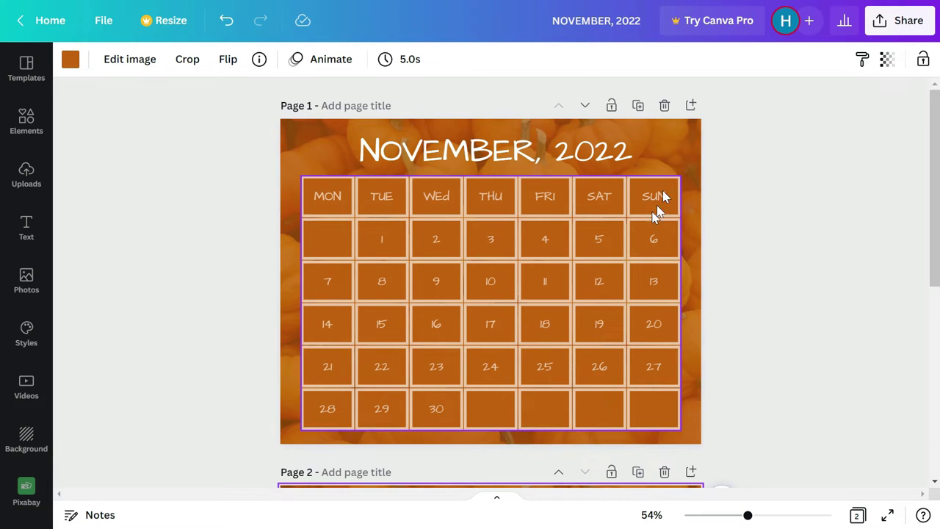
click(676, 157)
key(Delete)
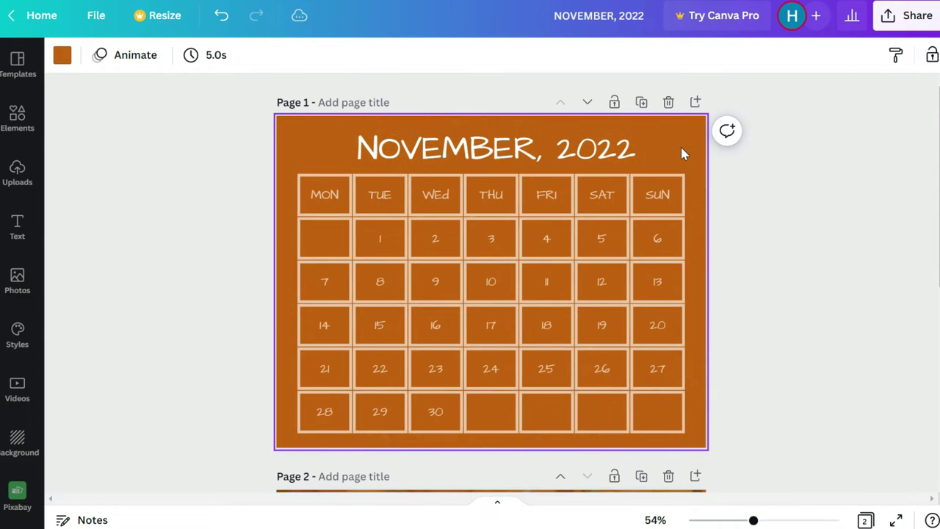
Step: Shuffle the Styles colour palettes until the calendar is cyan with pink text
click(16, 339)
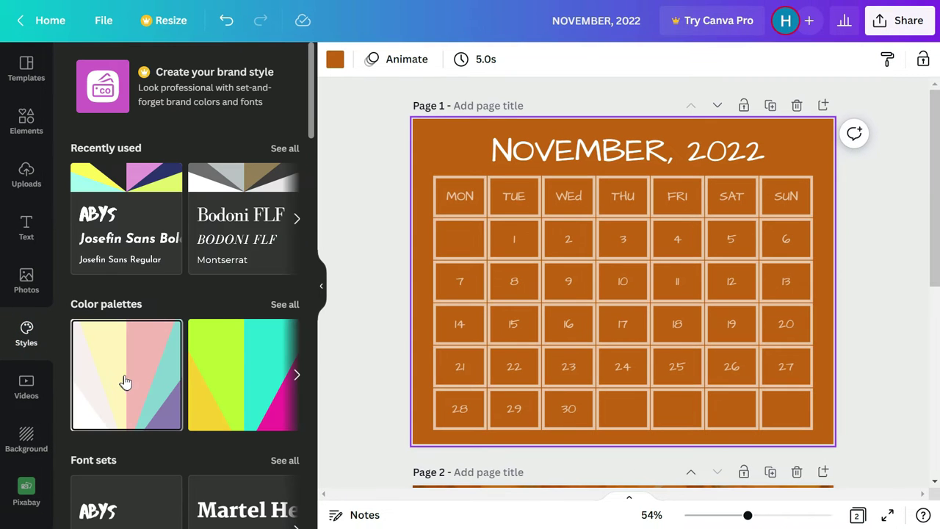
click(127, 380)
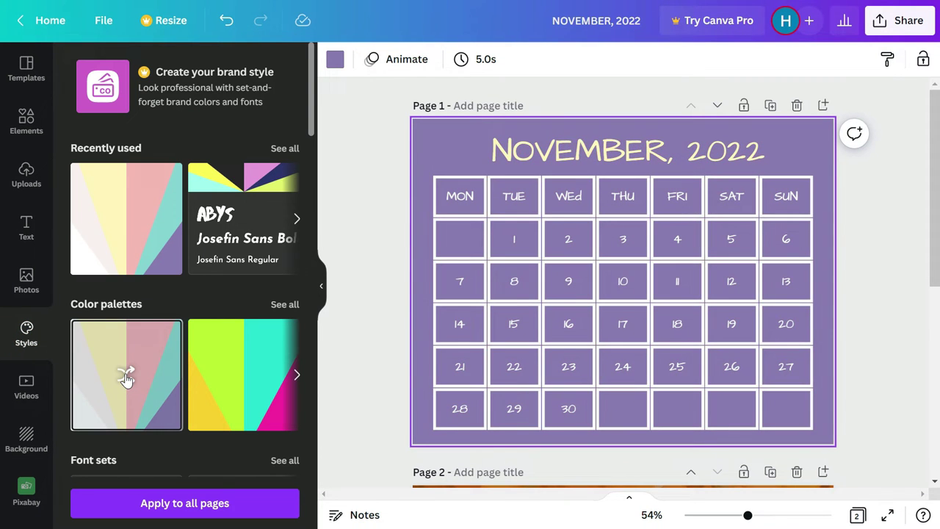
click(126, 378)
click(126, 379)
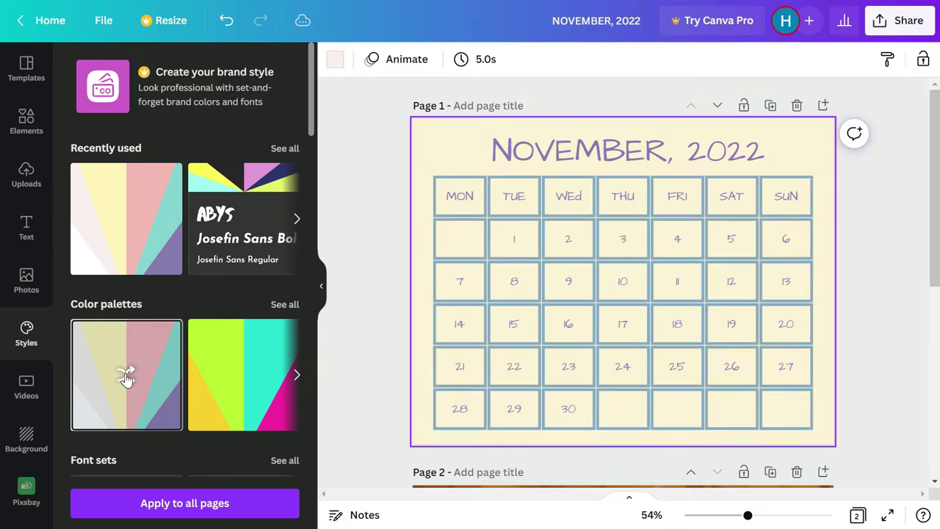
click(127, 378)
click(237, 377)
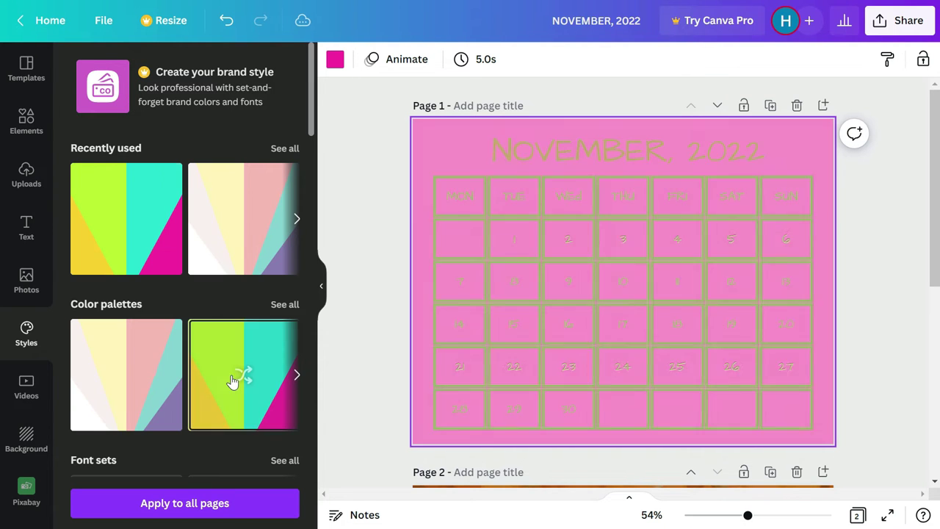
click(237, 379)
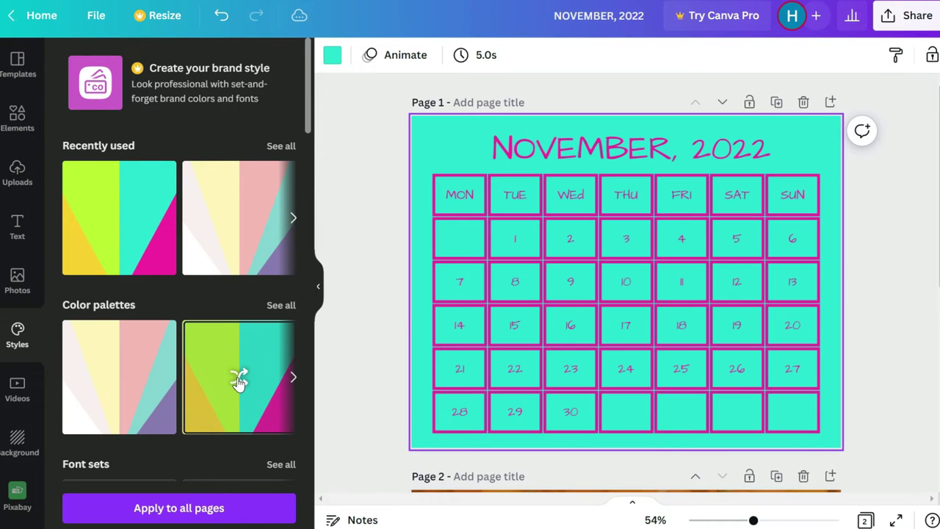
click(237, 379)
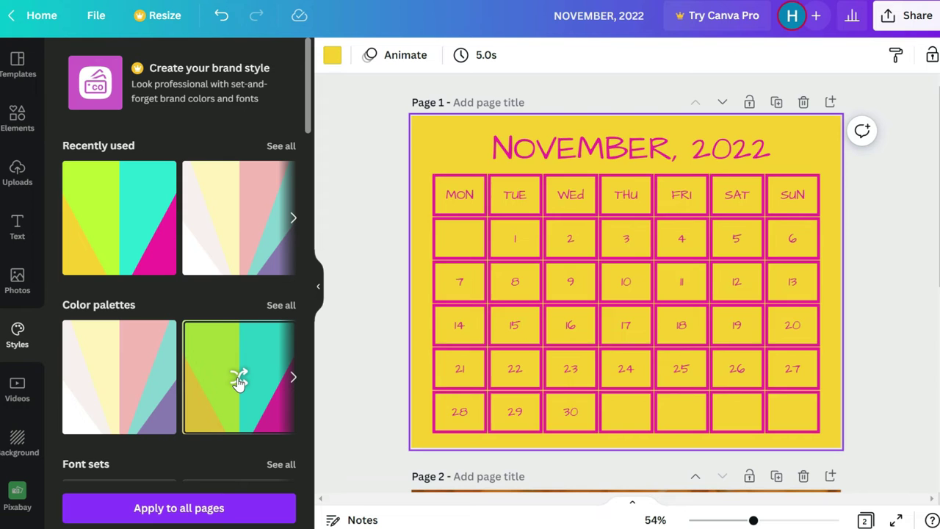
click(238, 379)
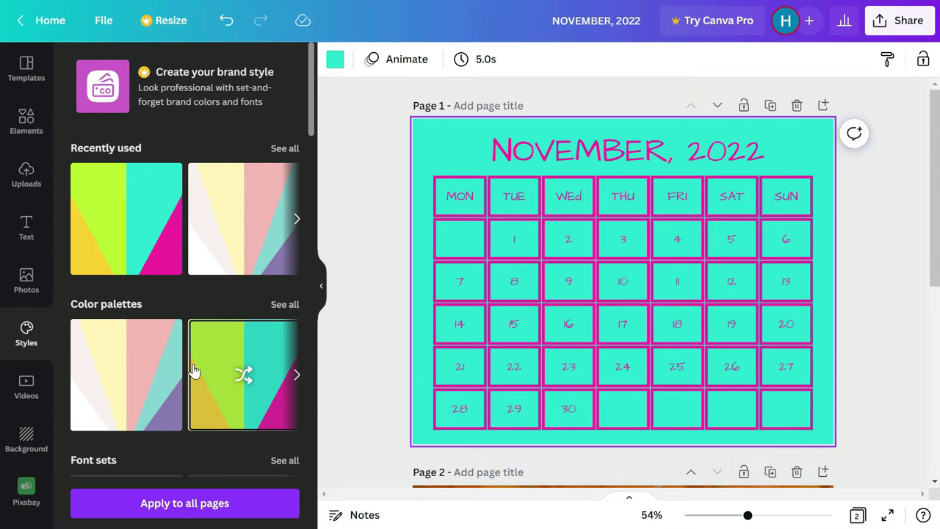
scroll(164, 360, down, 5)
scroll(165, 366, down, 2)
scroll(165, 365, down, 2)
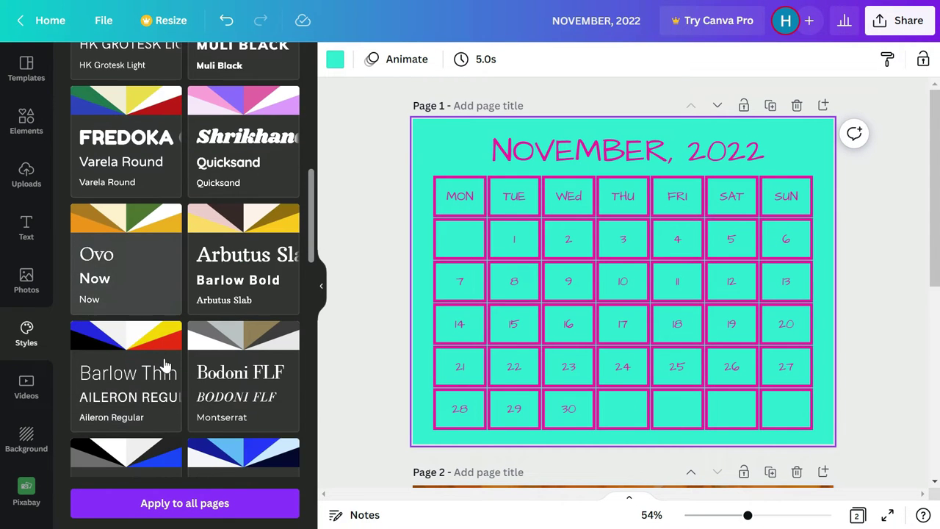
scroll(125, 360, down, 4)
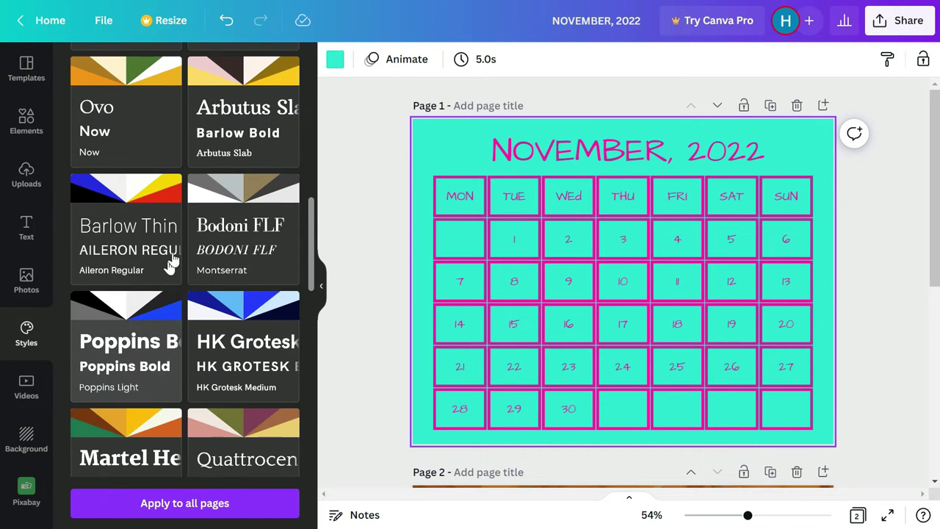
Step: Apply the Bodoni FLF style, keeping duplicated dark grey and white versions of the page
click(243, 185)
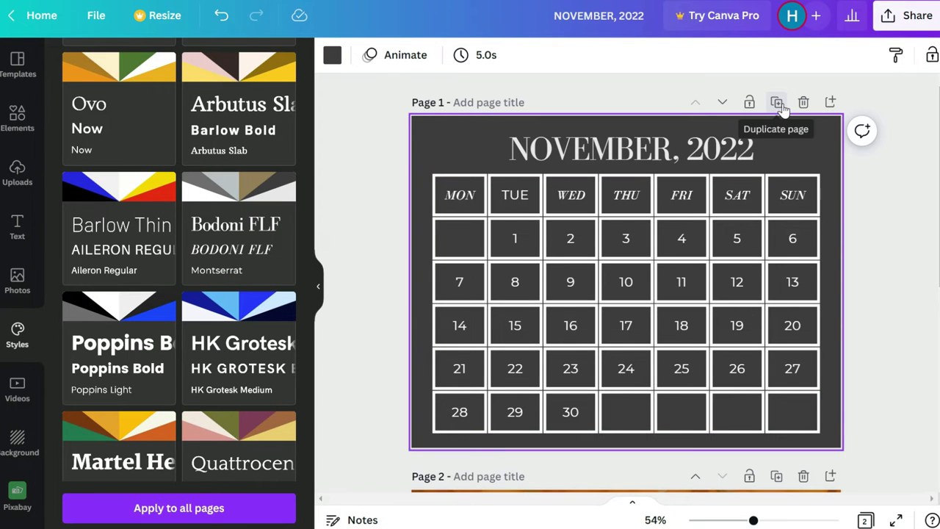
click(777, 103)
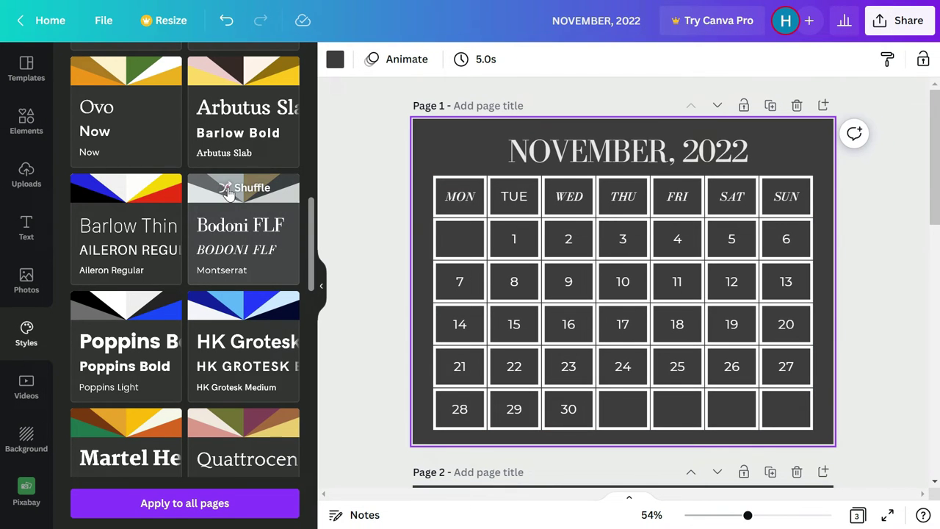
click(229, 190)
click(229, 189)
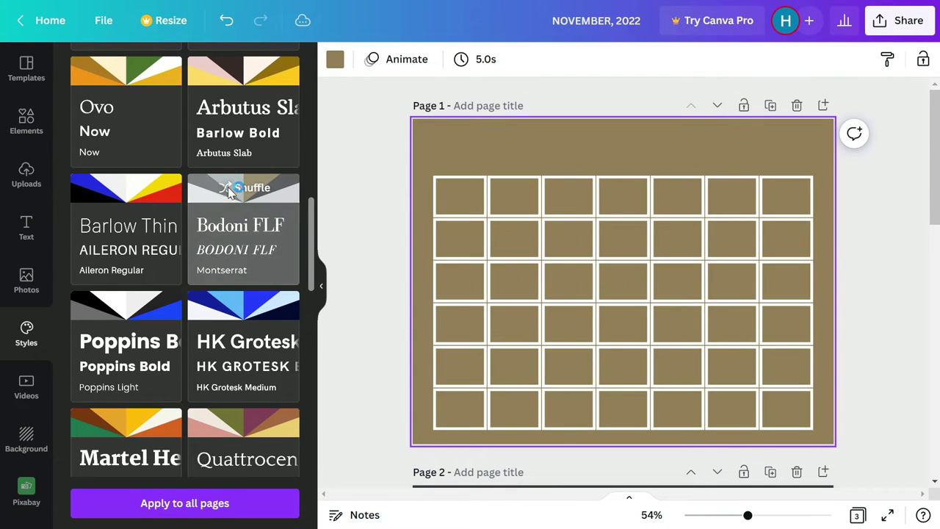
click(229, 189)
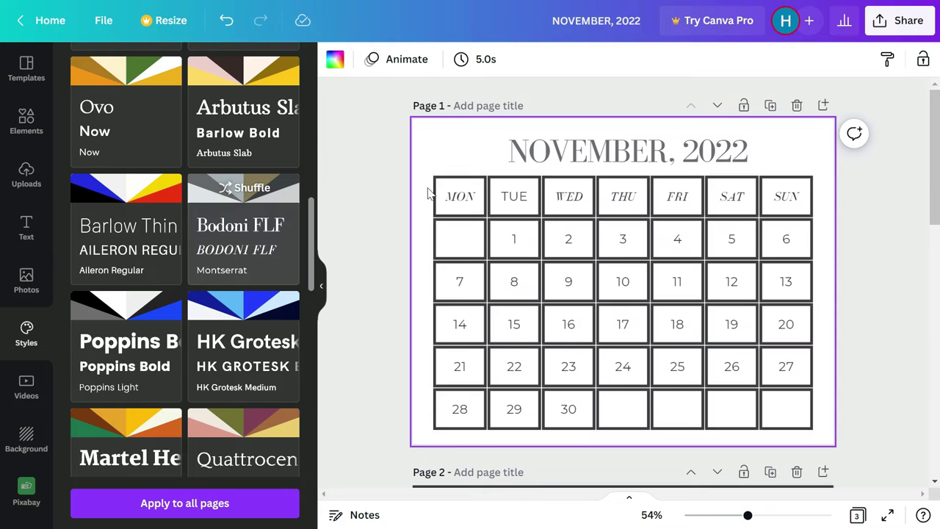
click(770, 105)
Step: Apply the Archivo Black style, shuffled to yellow with black grid and navy title
scroll(556, 284, up, 5)
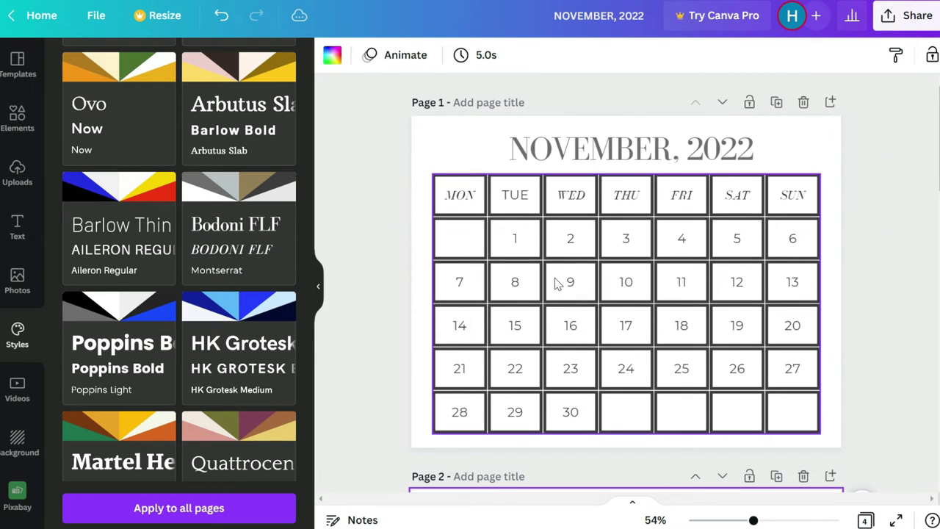
scroll(190, 321, down, 5)
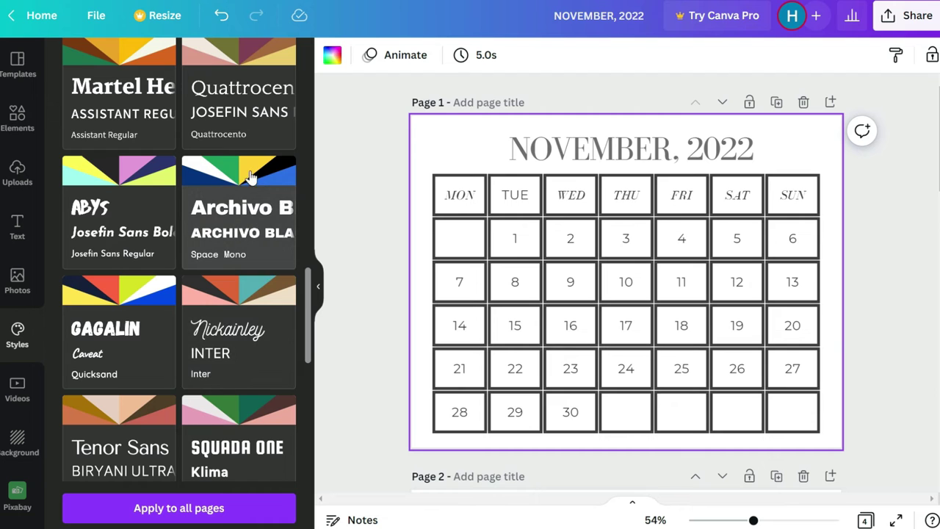
click(239, 171)
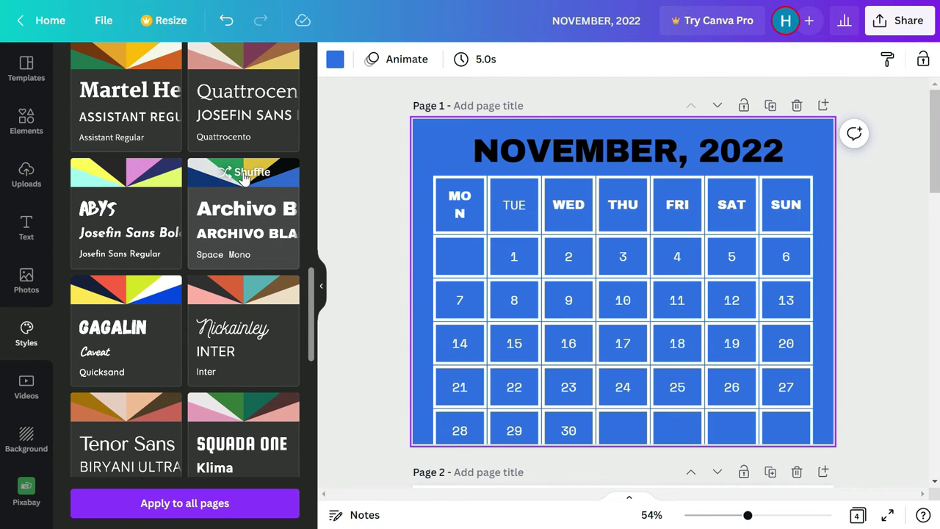
click(227, 175)
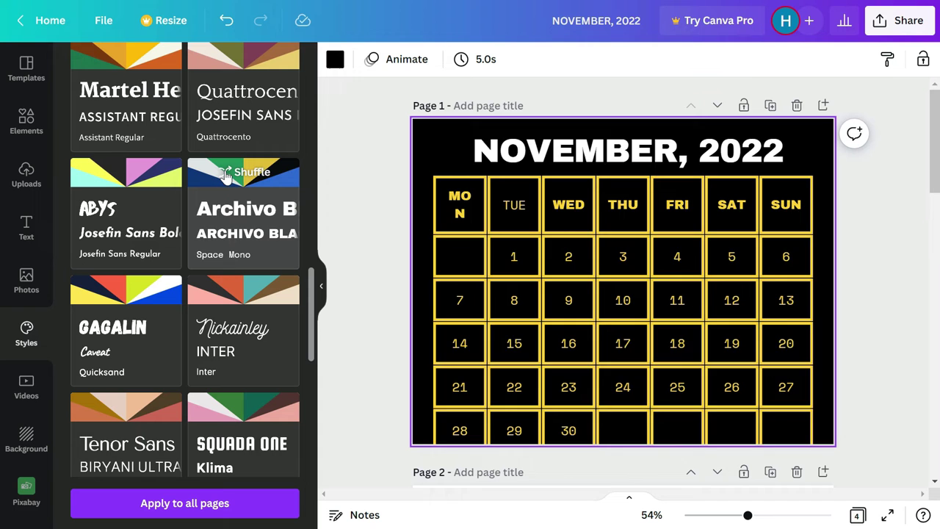
click(227, 175)
scroll(499, 286, down, 2)
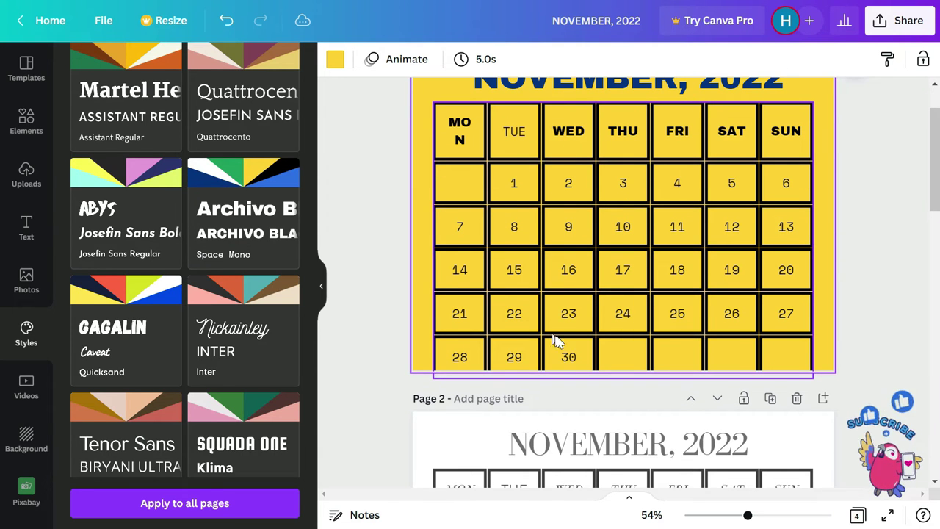
Step: Reduce the table and title text size from 24 to 23
click(560, 347)
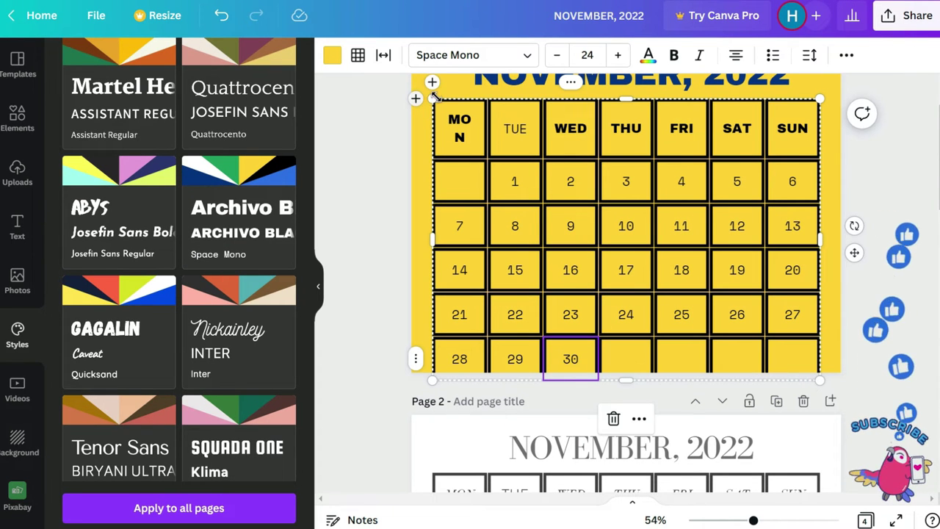
shift+click(566, 74)
click(557, 55)
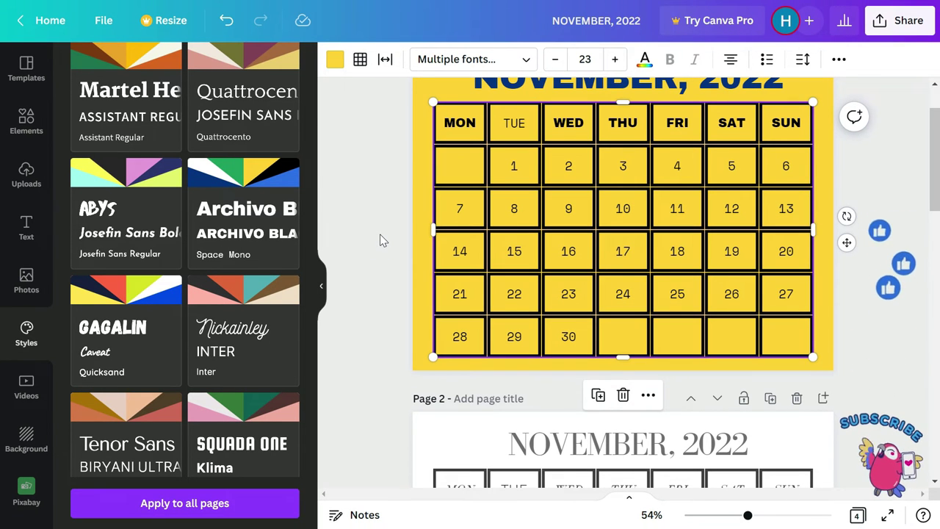
click(380, 234)
scroll(514, 337, up, 1)
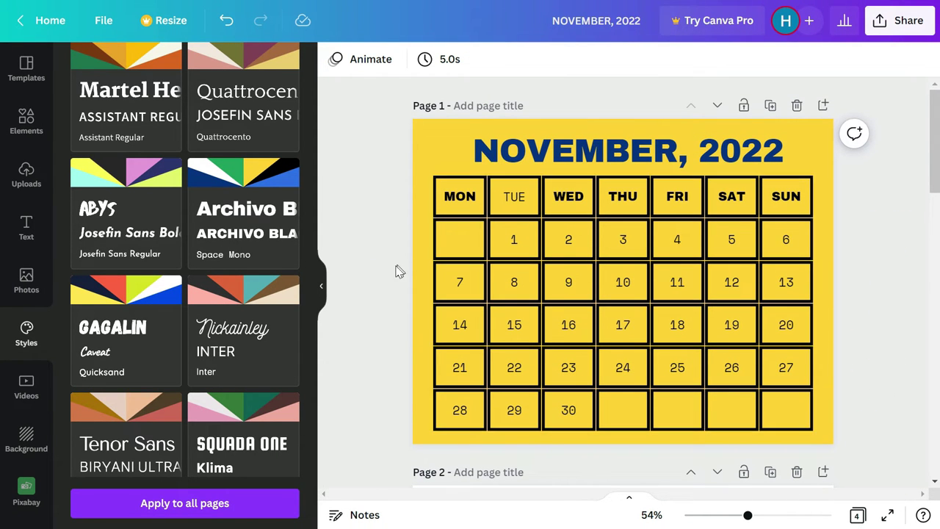
scroll(470, 294, down, 3)
scroll(529, 316, down, 6)
scroll(592, 334, down, 2)
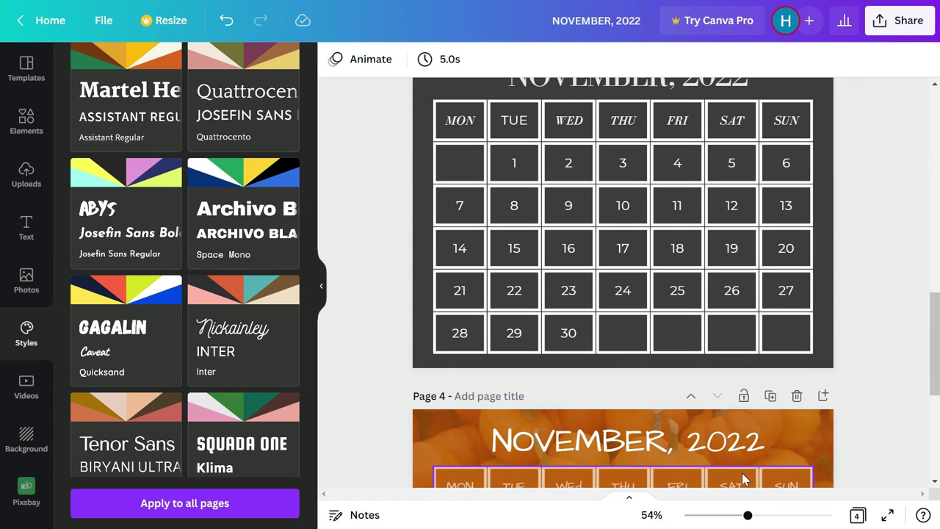
scroll(710, 420, up, 2)
scroll(703, 184, up, 9)
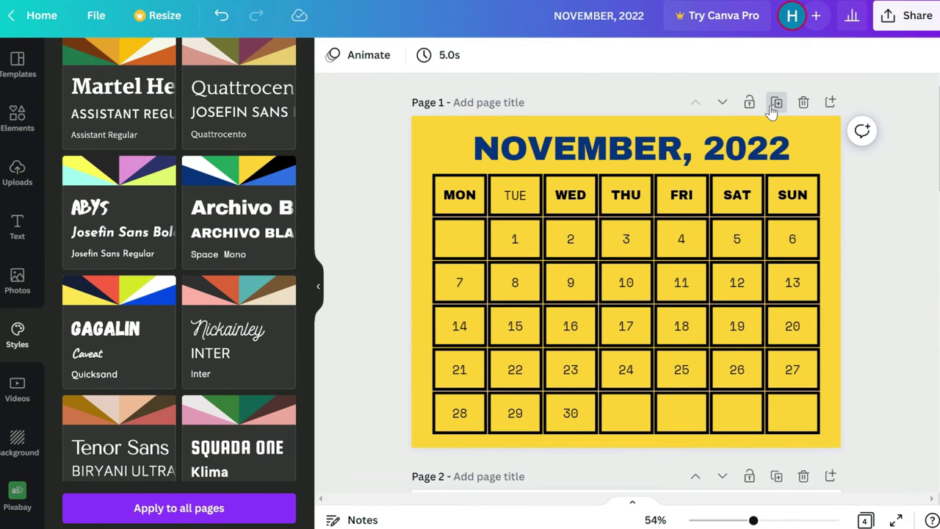
Step: Duplicate the yellow page and apply the Abys/Josefin Sans style, shuffled to pink
click(776, 102)
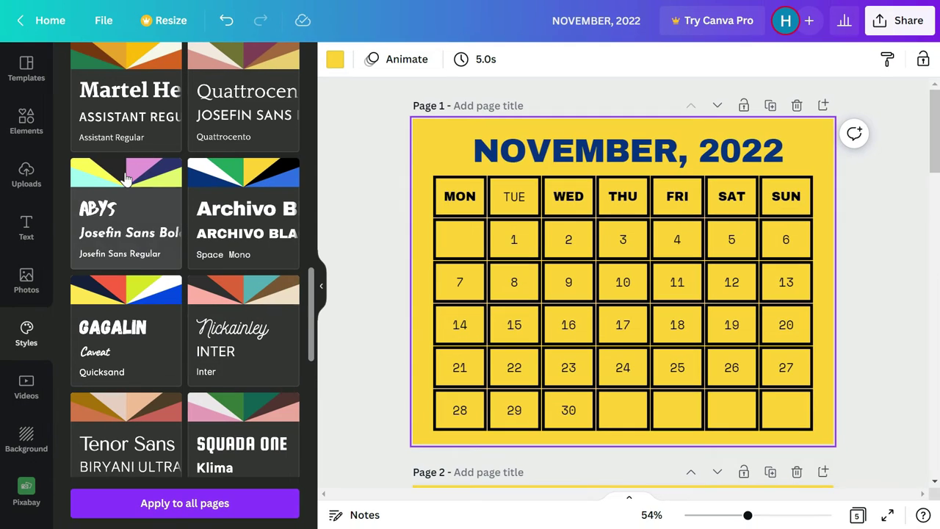
click(118, 170)
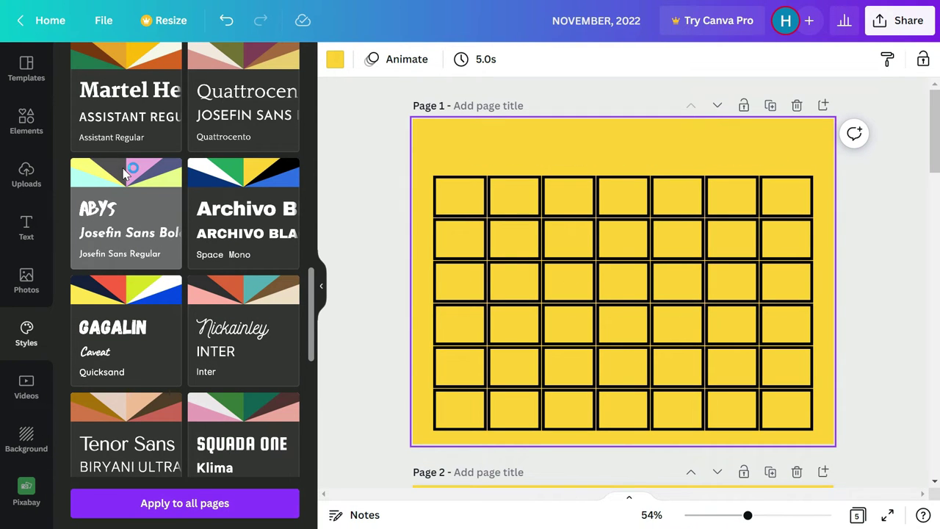
click(131, 198)
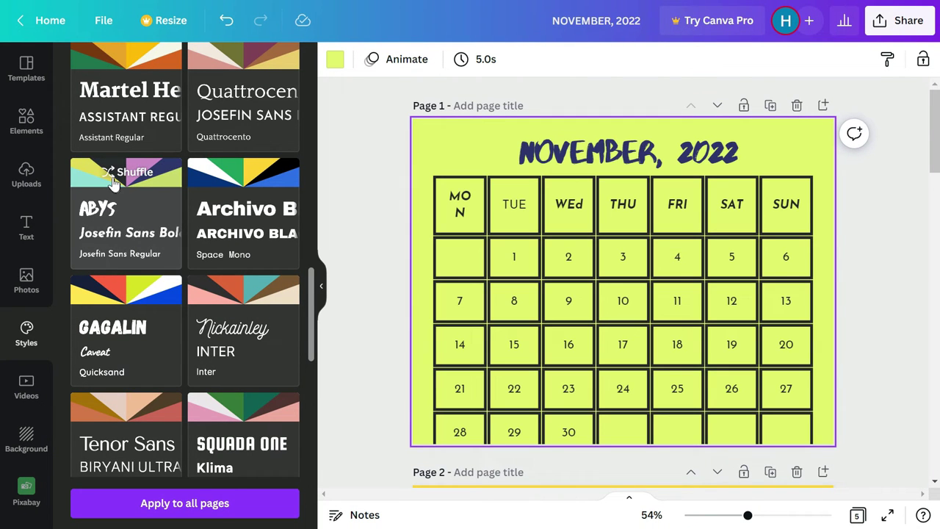
click(110, 178)
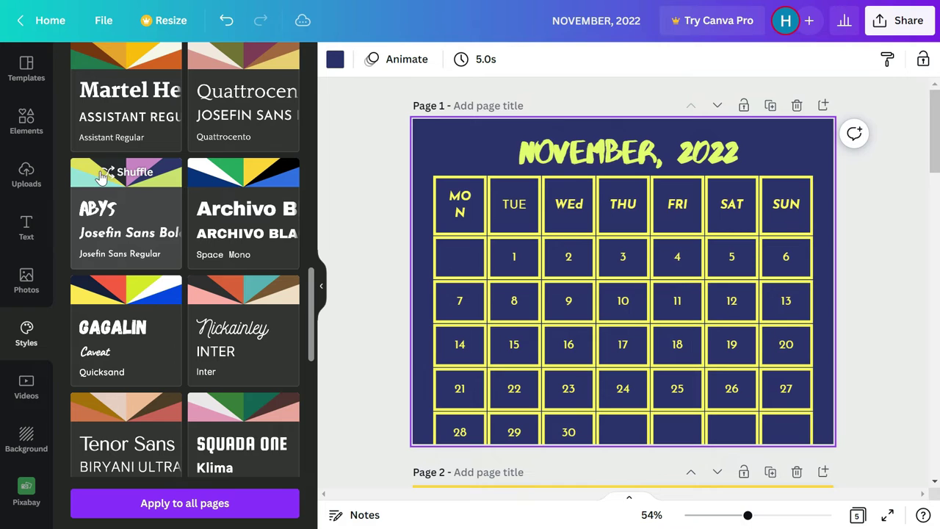
click(108, 176)
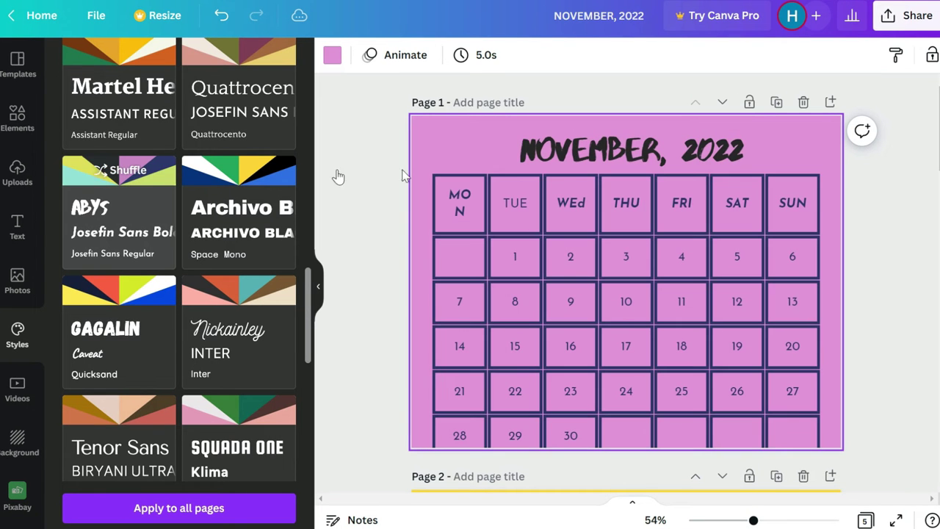
Step: Make the calendar table's borders light grey
click(630, 289)
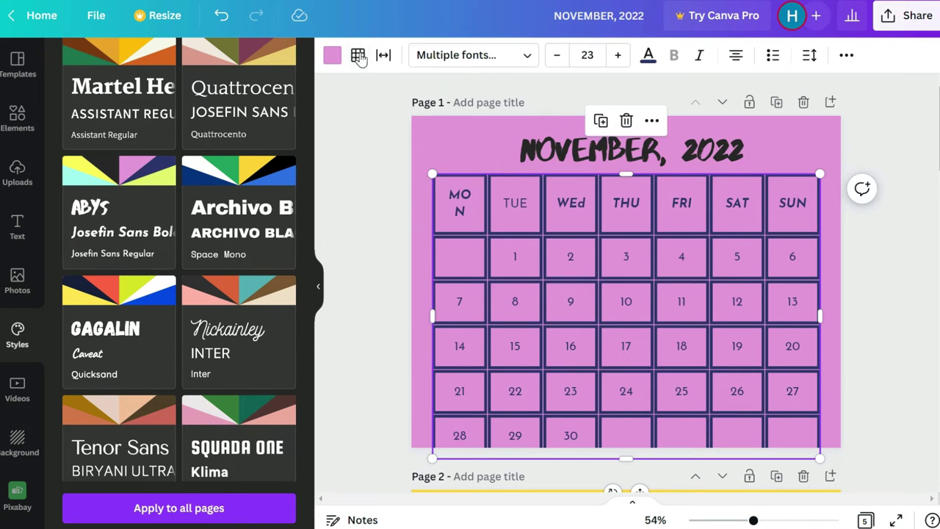
click(358, 55)
click(472, 101)
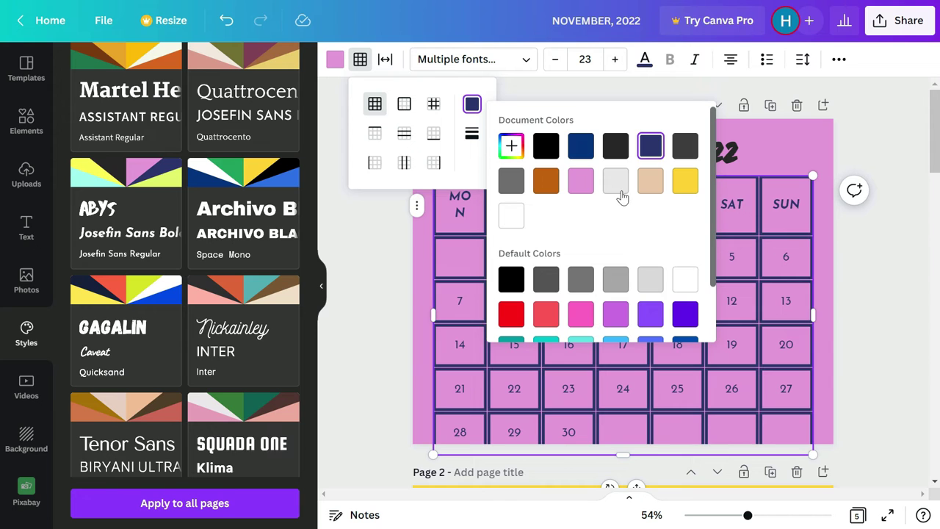
click(621, 186)
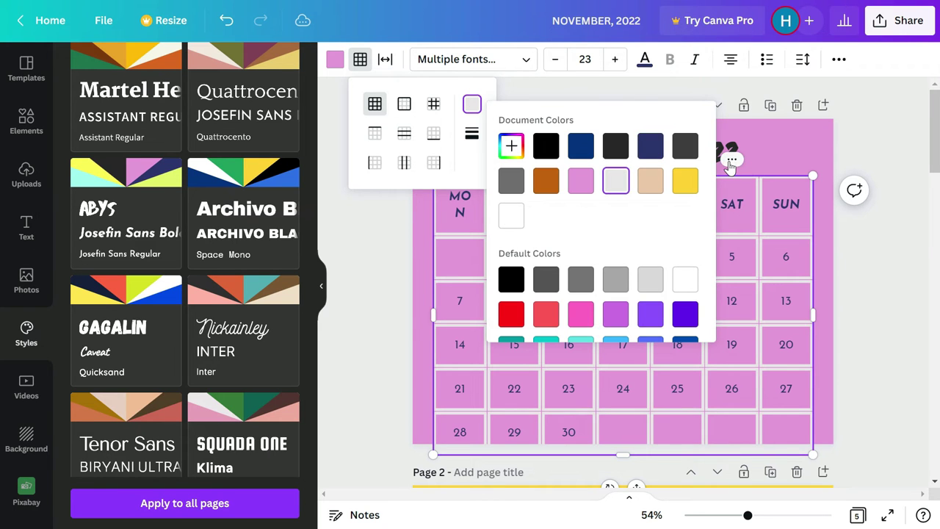
right_click(730, 157)
click(470, 170)
Step: Colour the NOVEMBER, 2022 title peach
click(439, 185)
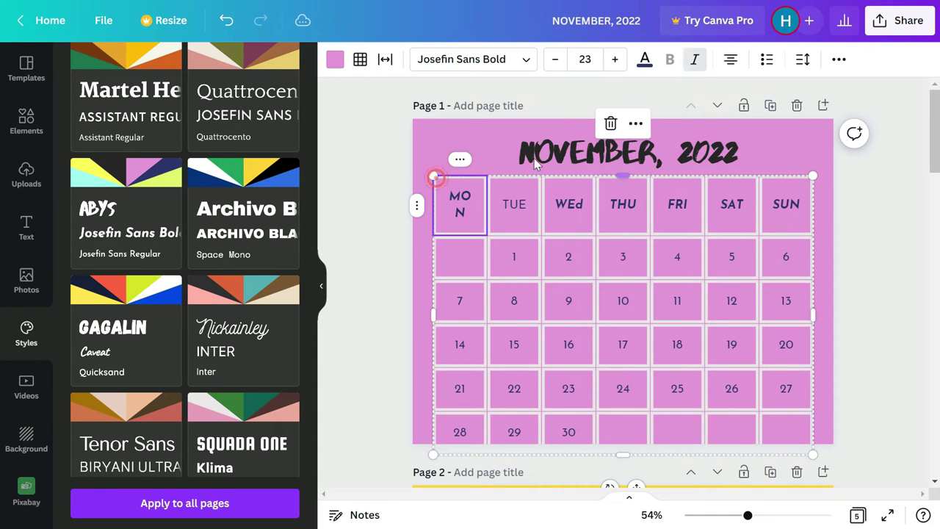
click(540, 152)
click(558, 59)
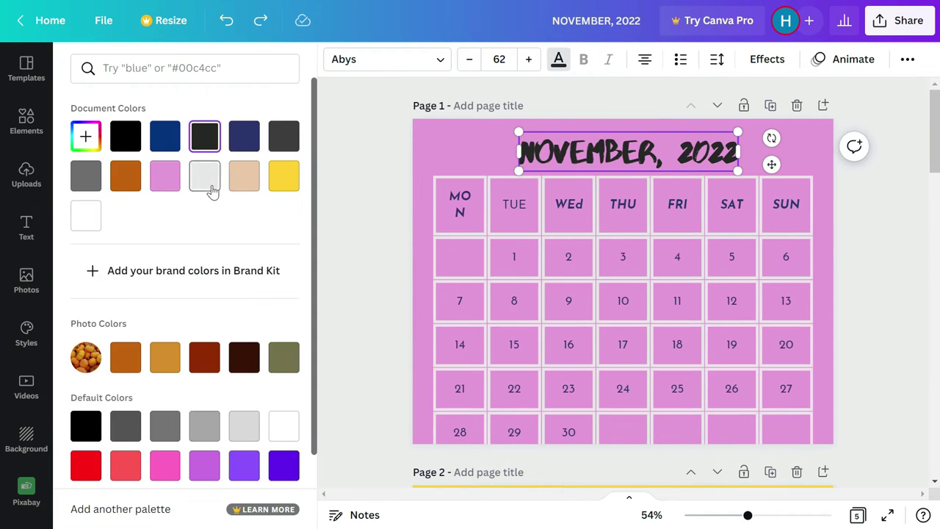
click(240, 173)
Step: Shrink the table text by one size to 22 and make it light grey
click(440, 242)
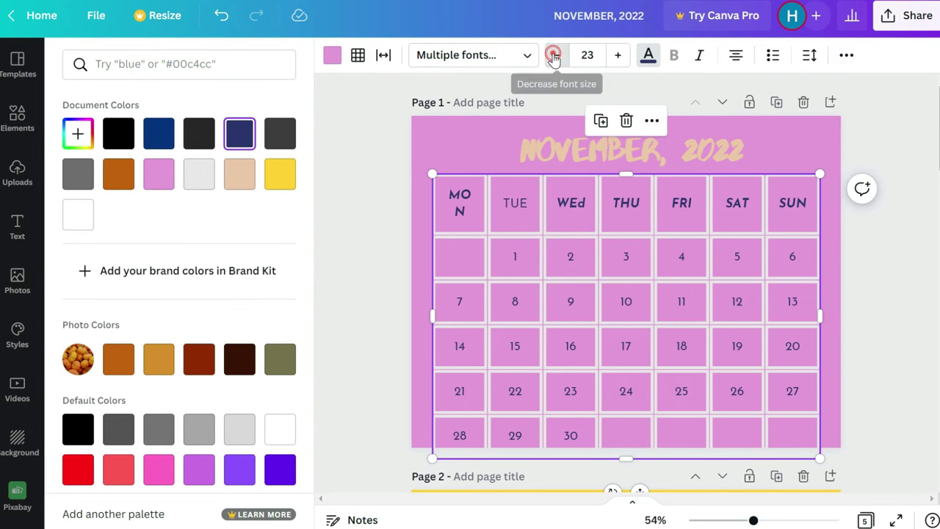
click(554, 59)
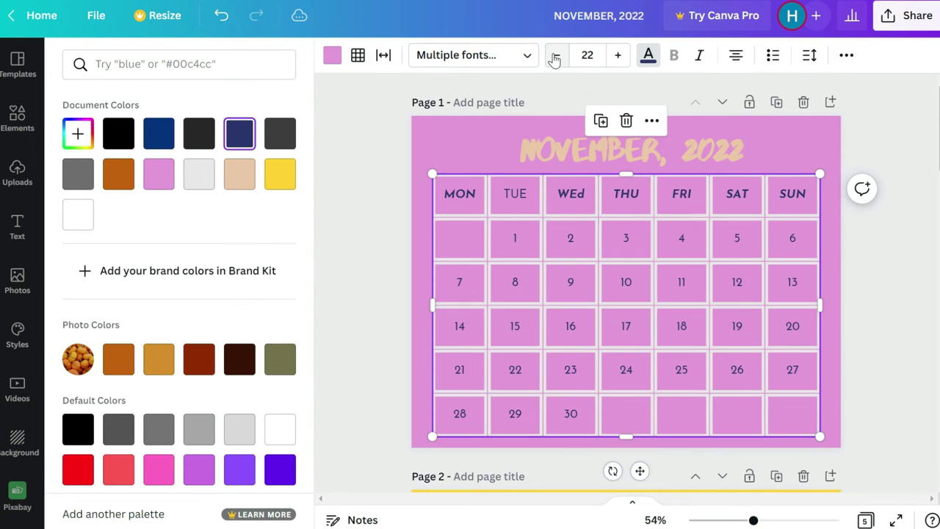
click(202, 179)
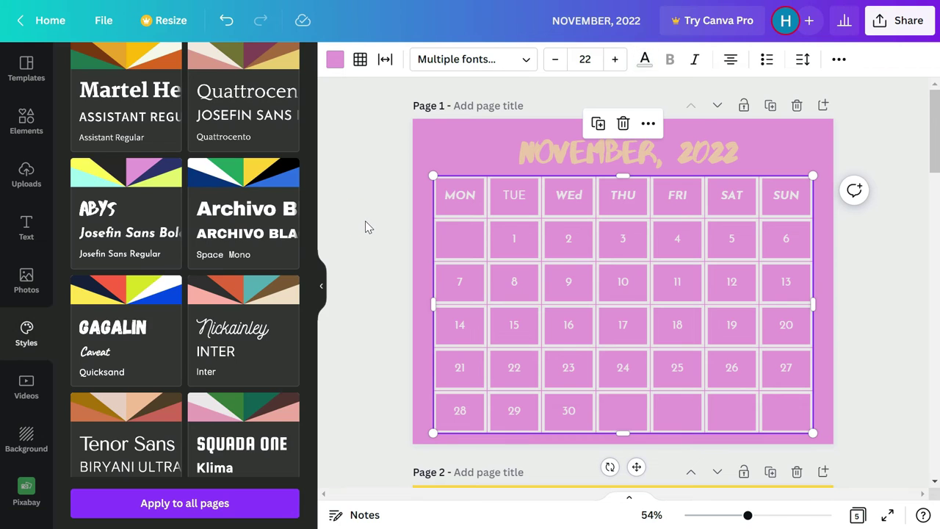
Step: Duplicate the pink page and restyle page 1 with the Squada One/Klima style in green
click(369, 227)
scroll(459, 258, down, 2)
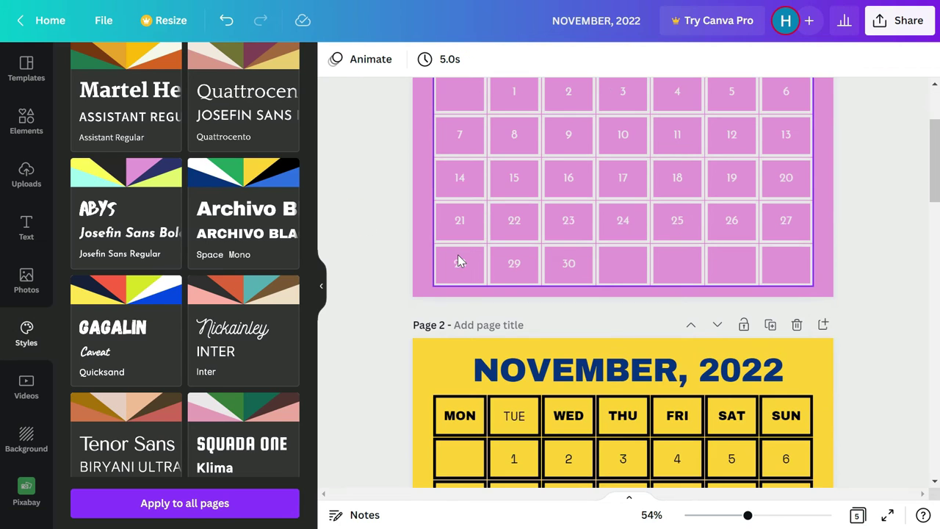
scroll(459, 254, up, 2)
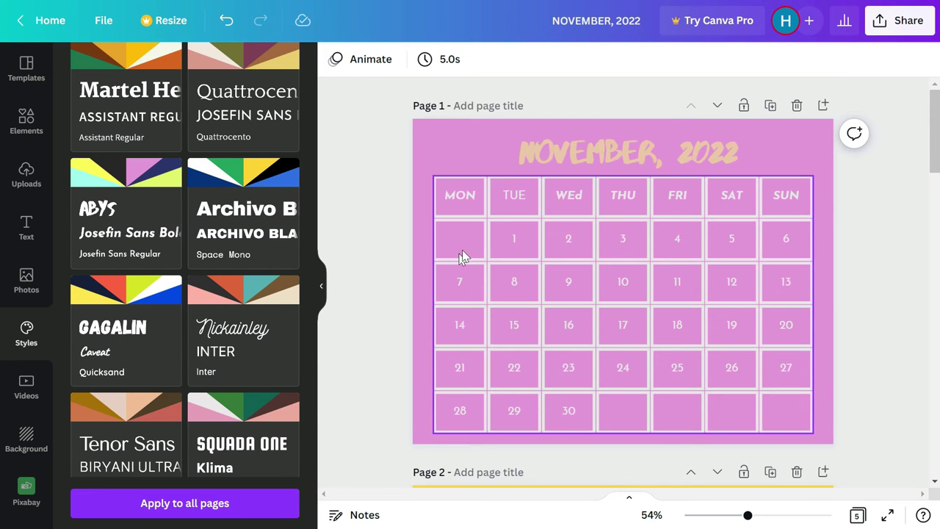
click(770, 106)
scroll(100, 325, down, 3)
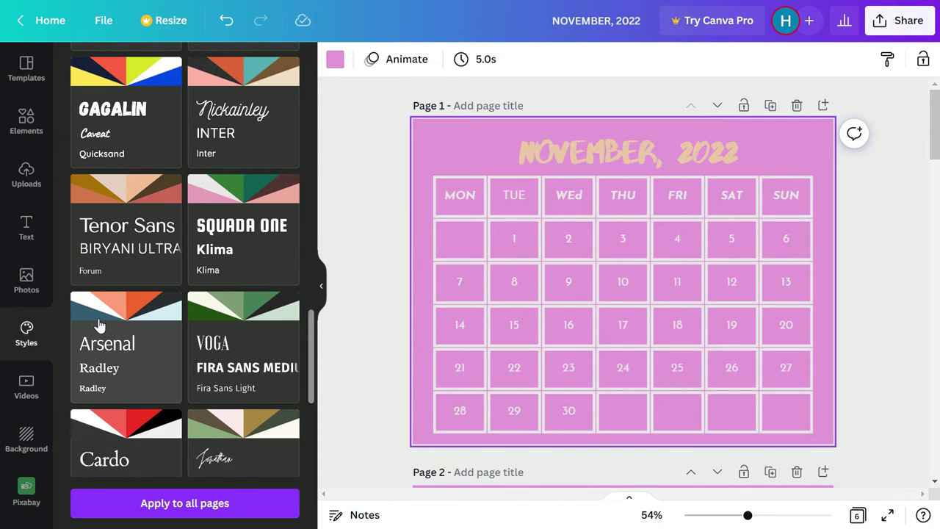
click(241, 194)
click(239, 192)
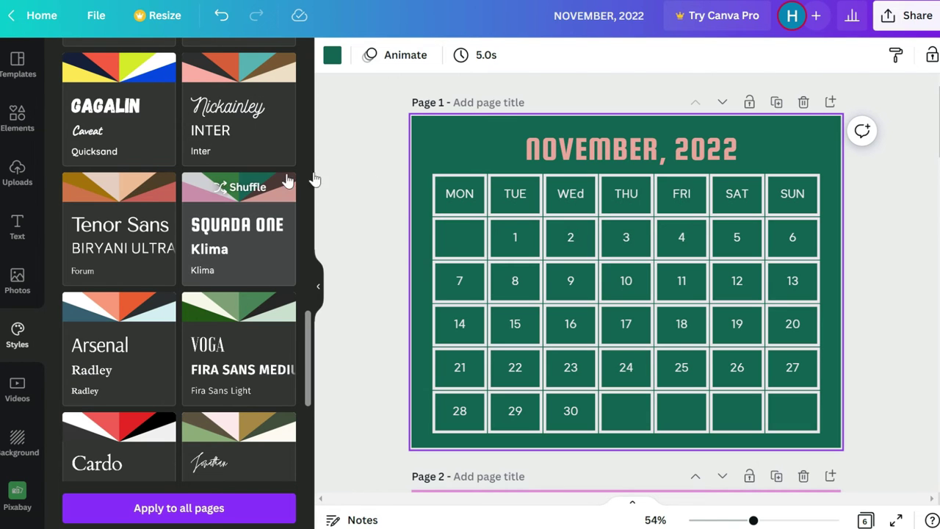
Step: Set the NOVEMBER, 2022 title font to Josefin Sans Regular
click(544, 157)
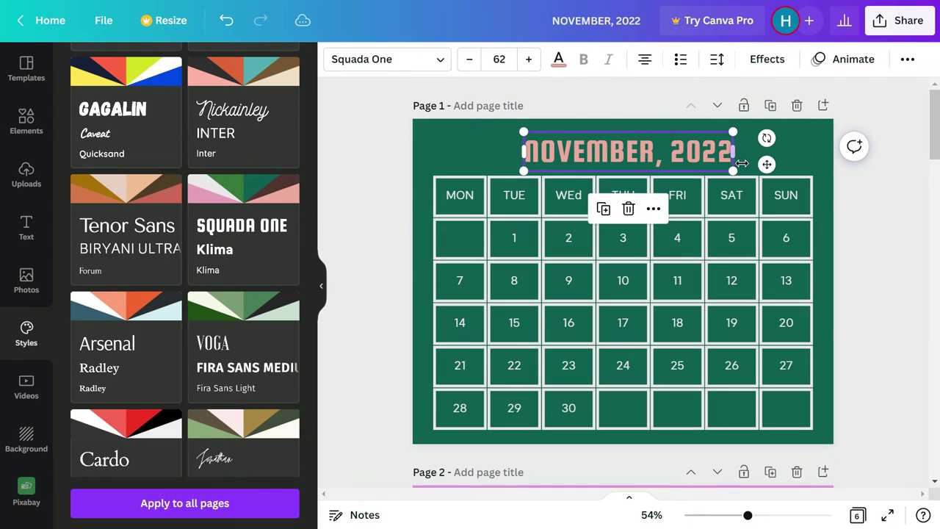
click(437, 61)
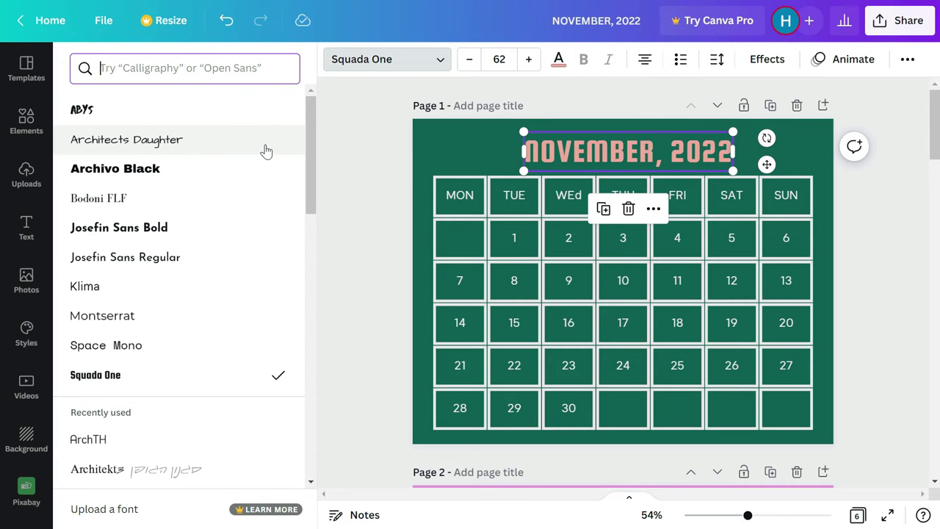
click(235, 145)
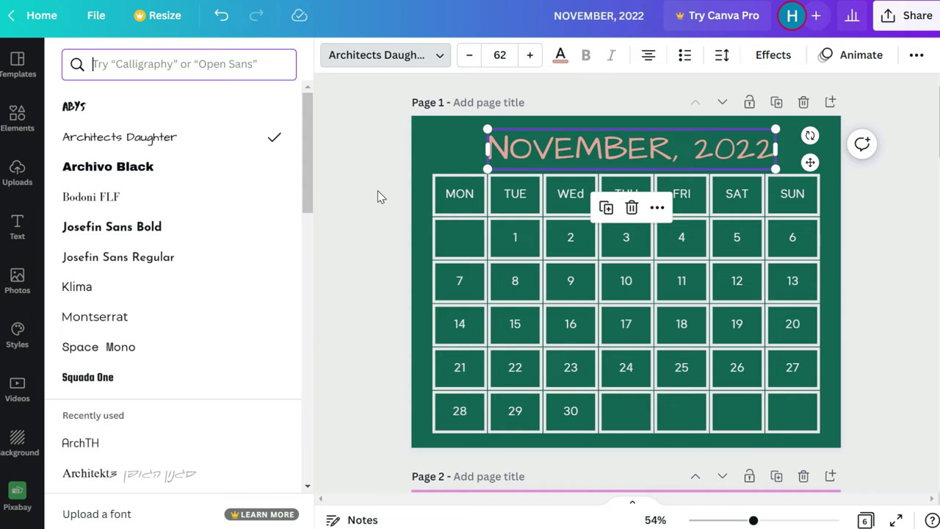
click(121, 229)
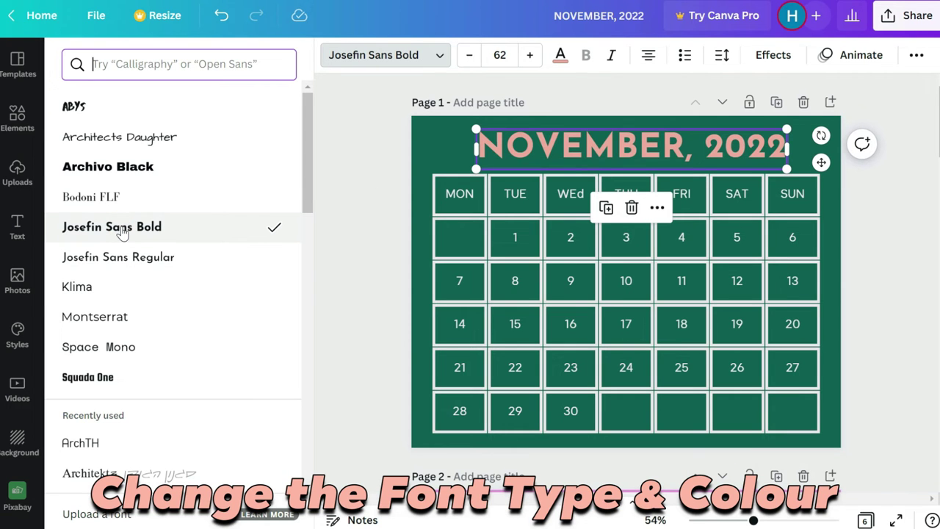
click(123, 259)
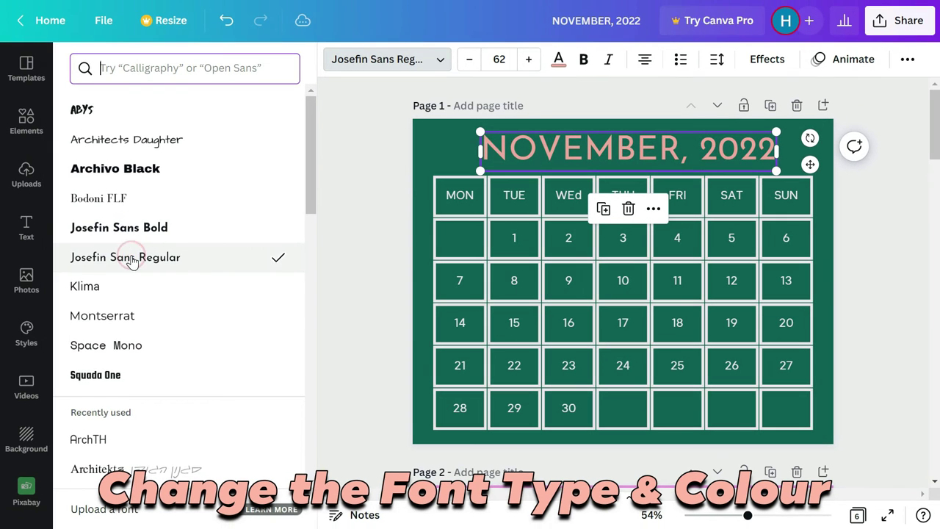
click(351, 192)
click(391, 236)
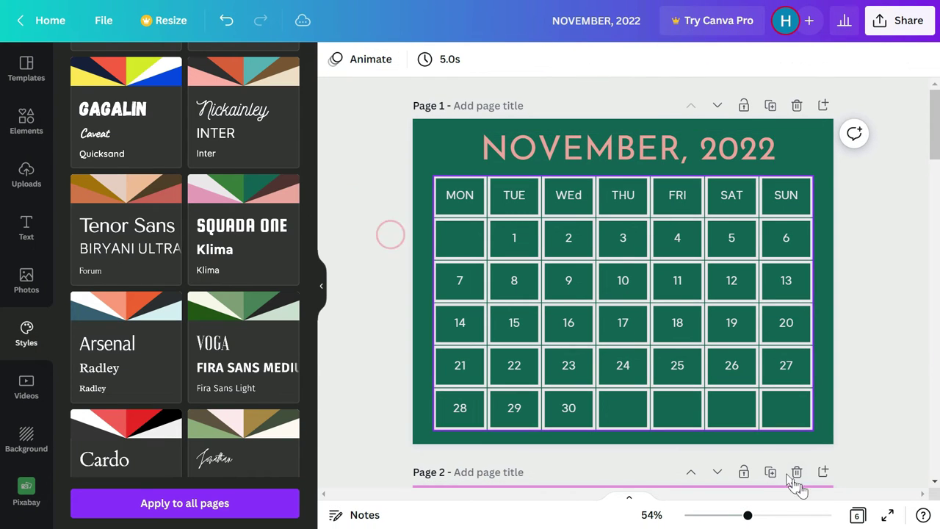
click(857, 515)
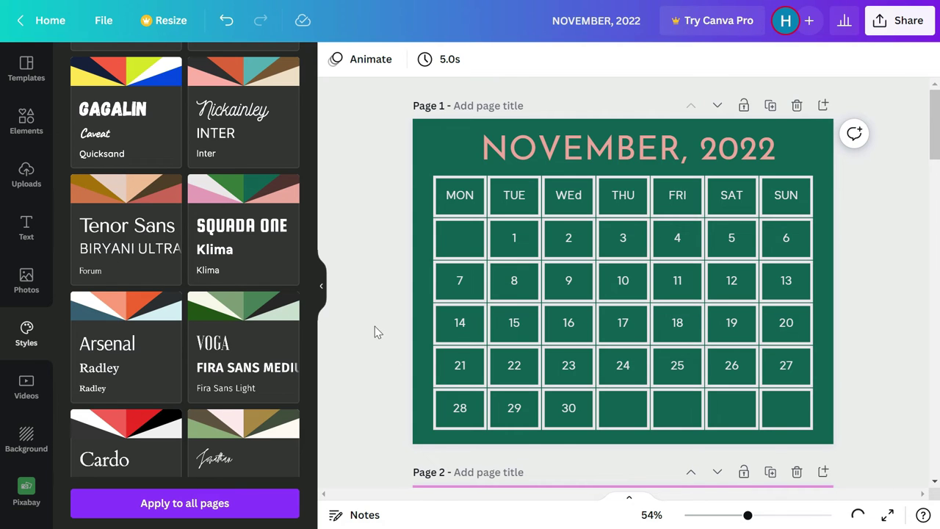
Step: Move the pumpkin photo calendar to page 1 and place the dark grey calendar after green
click(321, 286)
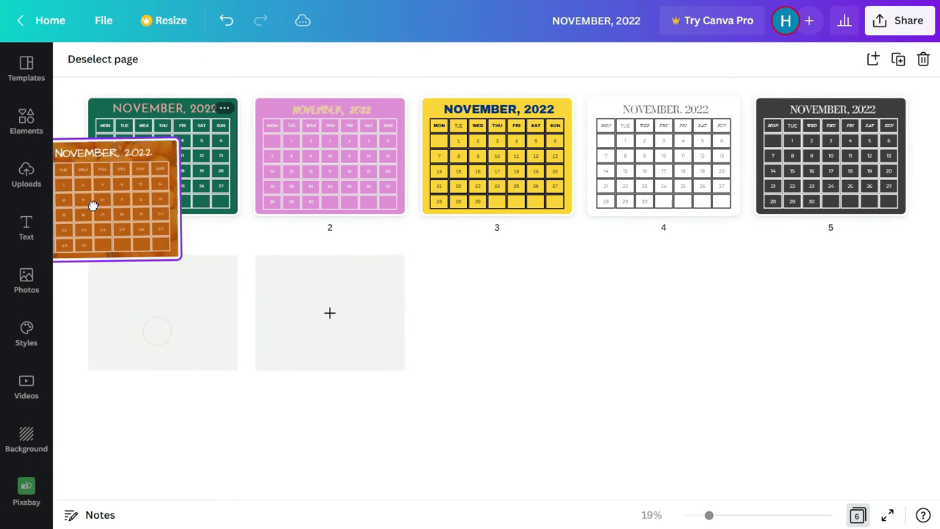
drag(157, 338, 96, 191)
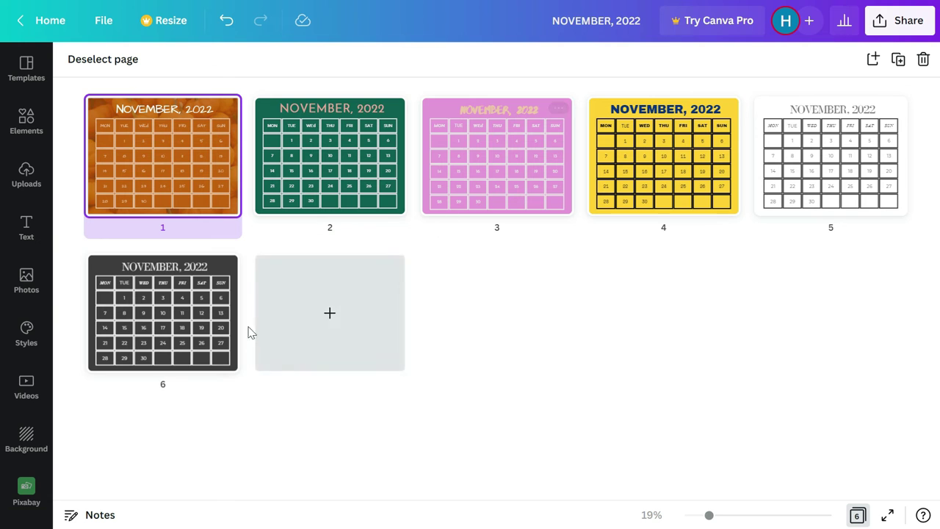
drag(169, 331, 614, 187)
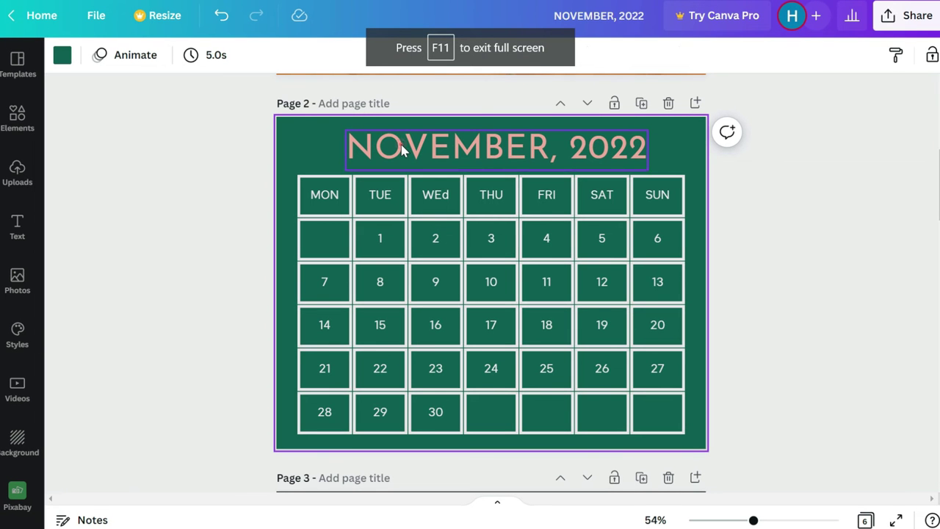
Step: Recolour the green calendar's NOVEMBER, 2022 heading from peach to light grey
click(404, 150)
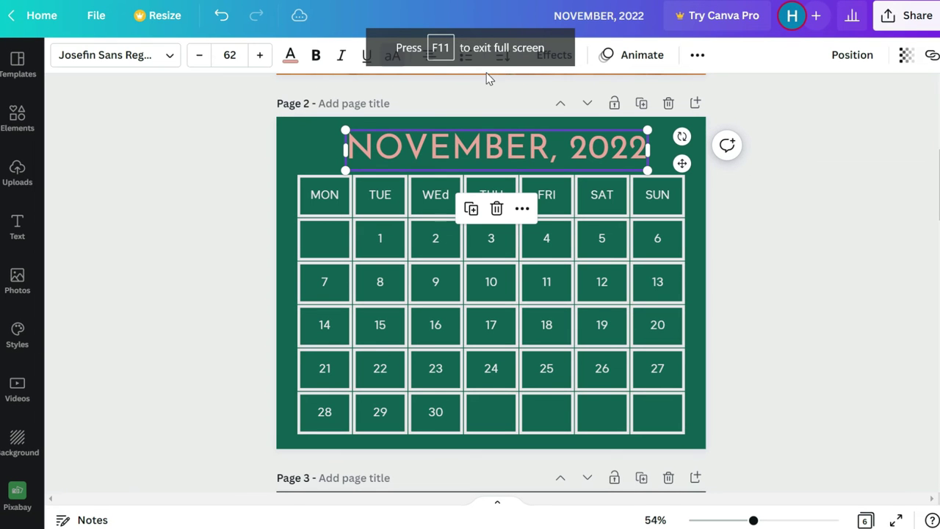
click(291, 54)
click(165, 182)
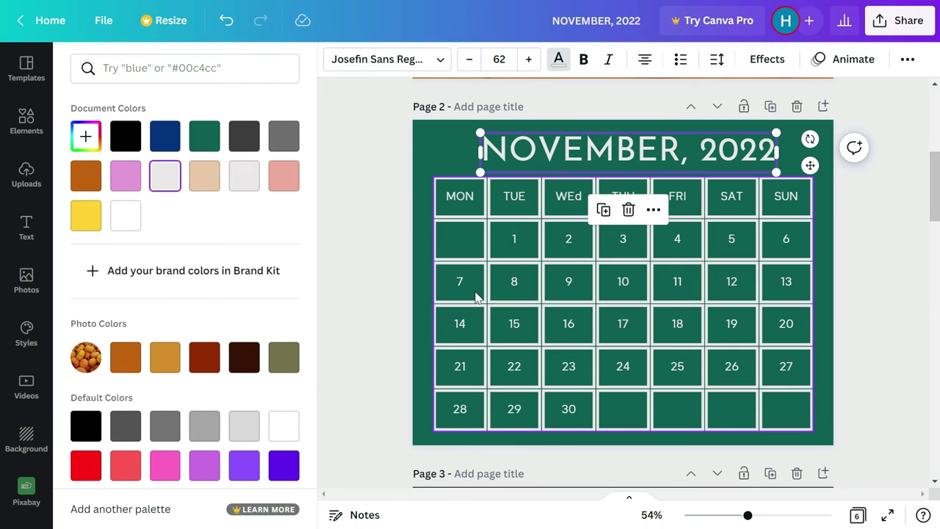
click(392, 241)
click(888, 514)
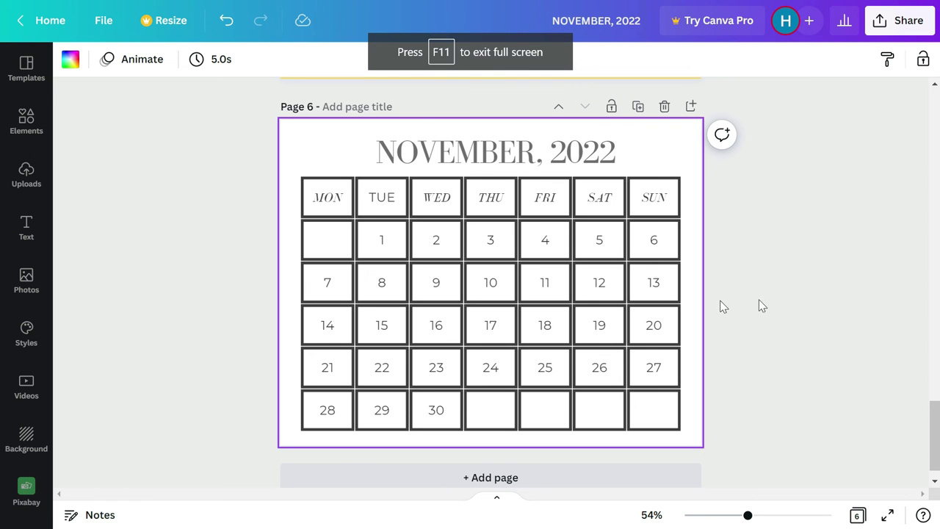
Step: Thin the white calendar's table borders to weight 2
click(353, 199)
mouse_move(302, 178)
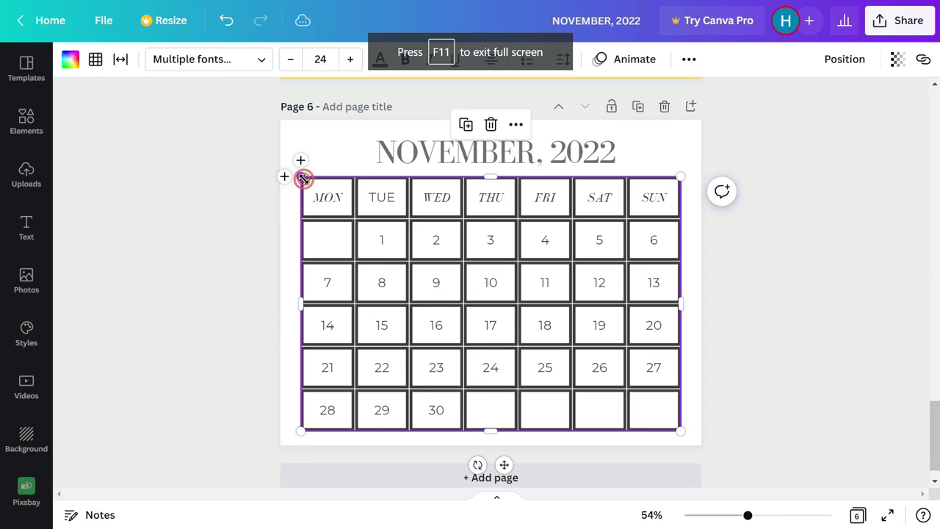
click(96, 59)
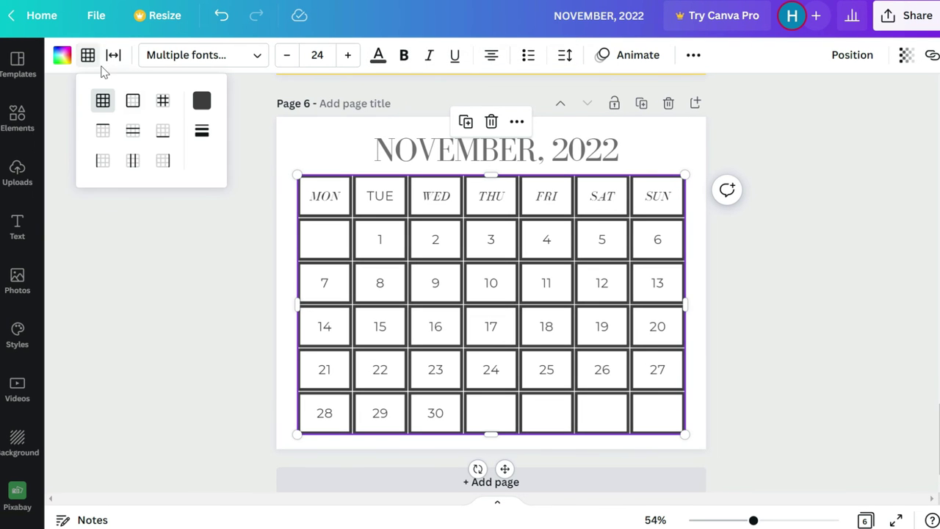
click(202, 130)
click(283, 213)
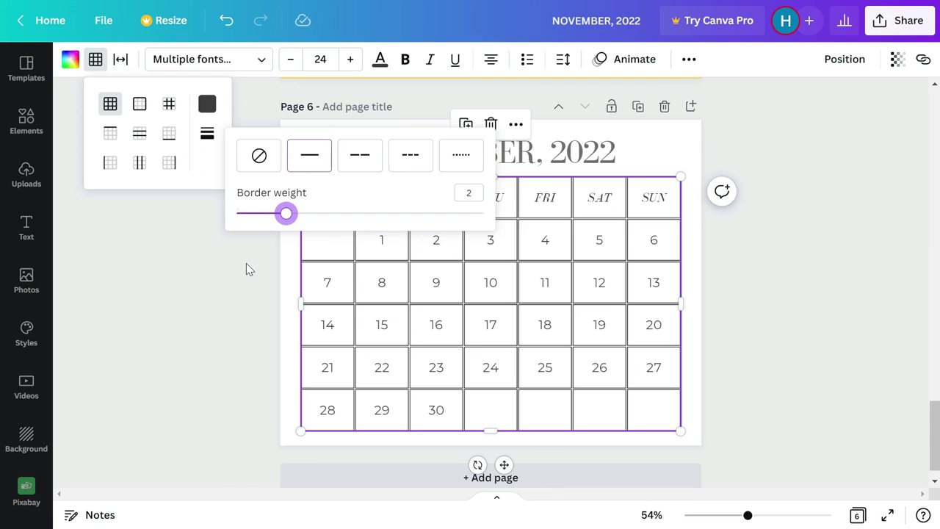
click(241, 265)
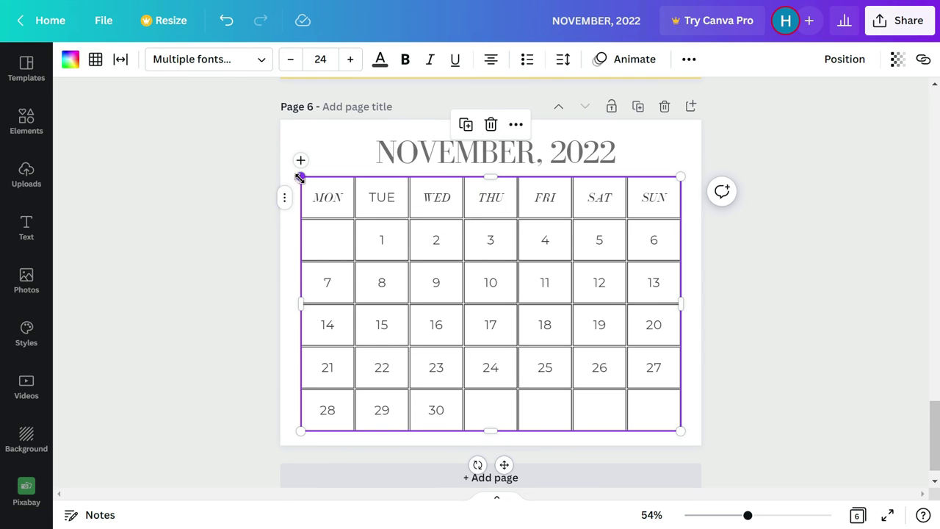
Step: Switch the NOVEMBER, 2022 title to Klima and reduce its size three steps
click(401, 156)
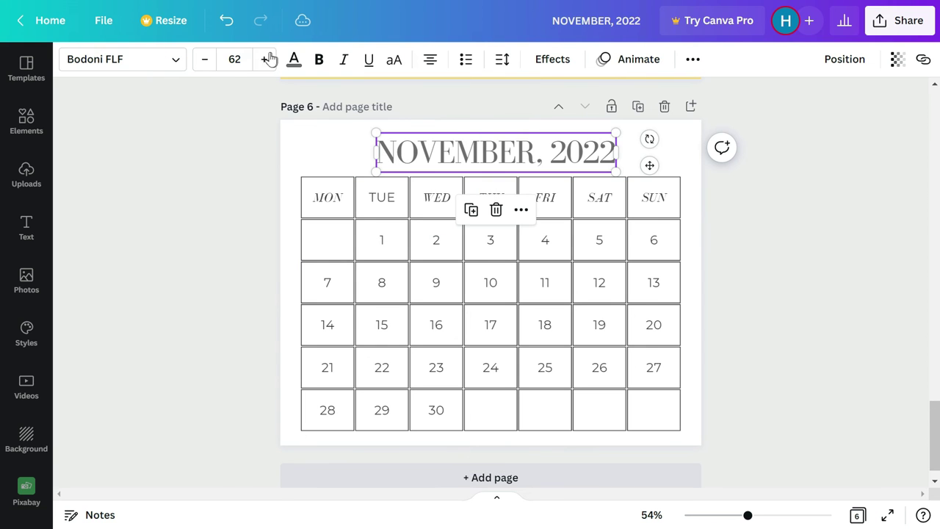
click(172, 60)
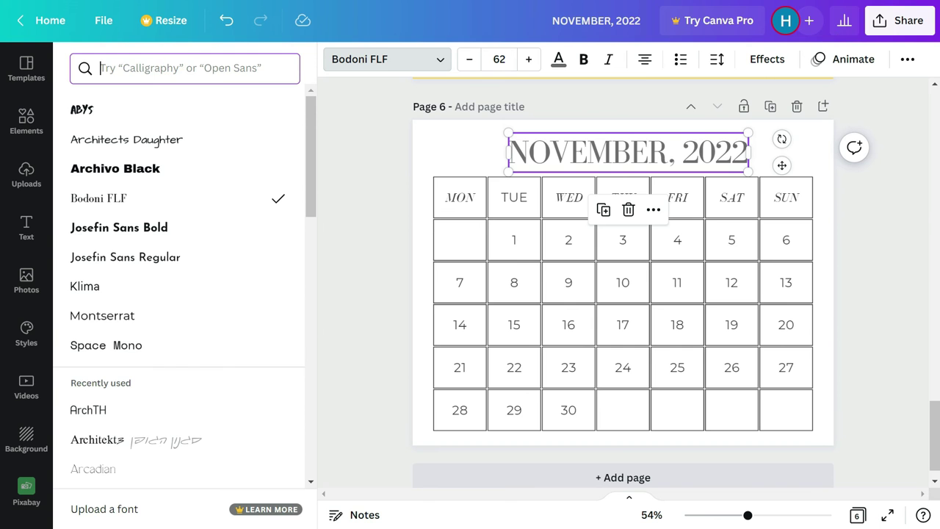
click(130, 204)
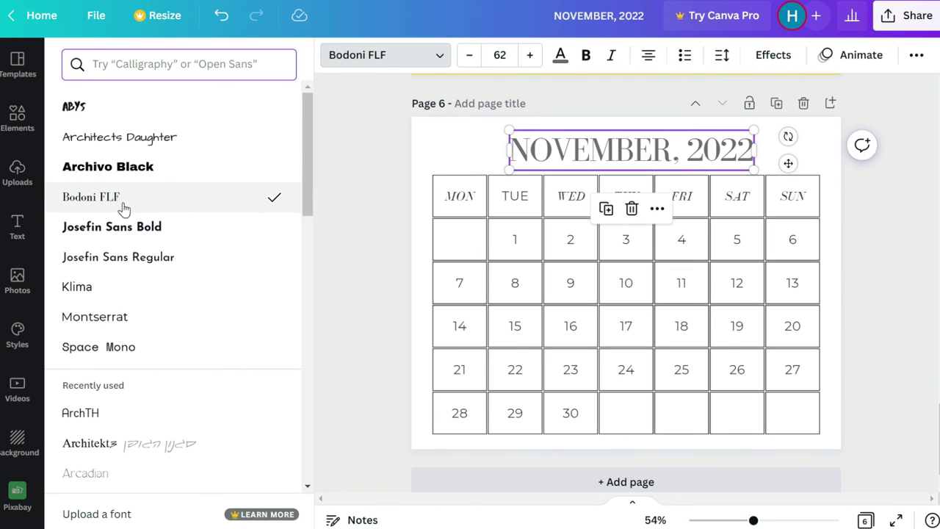
click(95, 316)
click(77, 286)
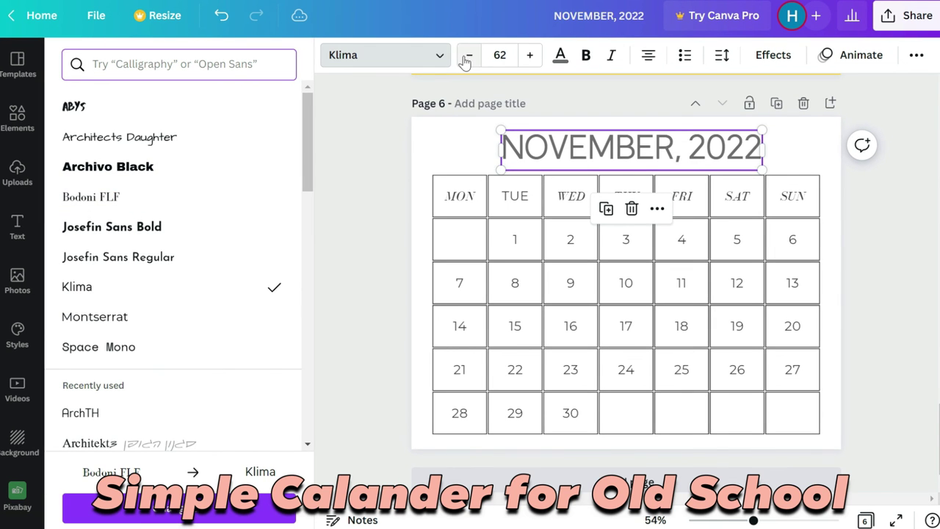
click(464, 57)
click(464, 57)
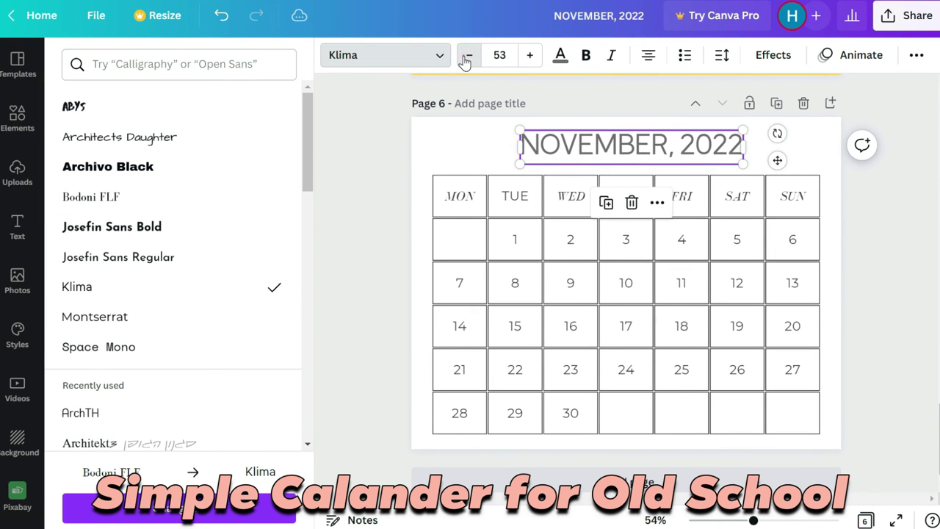
click(464, 57)
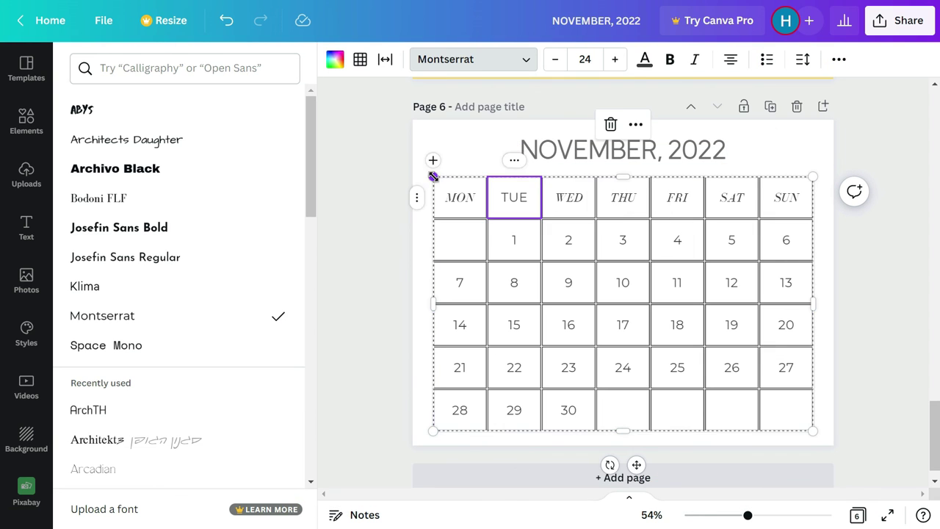